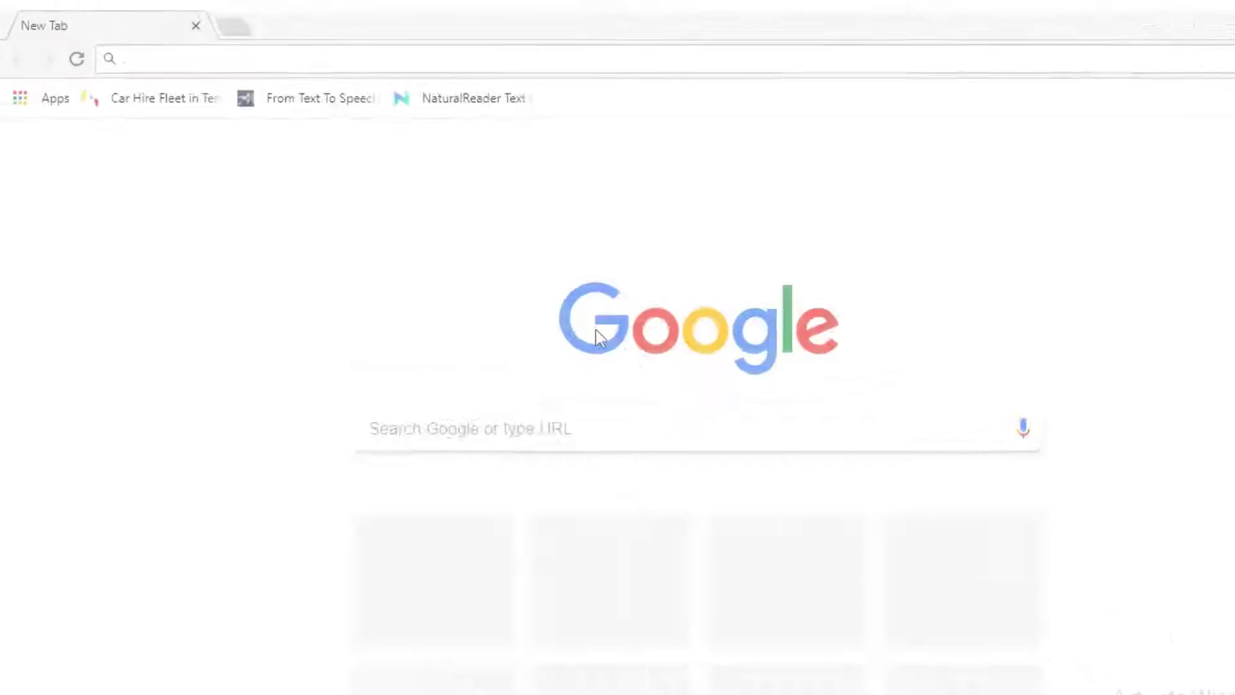
# Load the Speed web portal at app.speedautosystems.com in Chrome.
pyautogui.write('a')
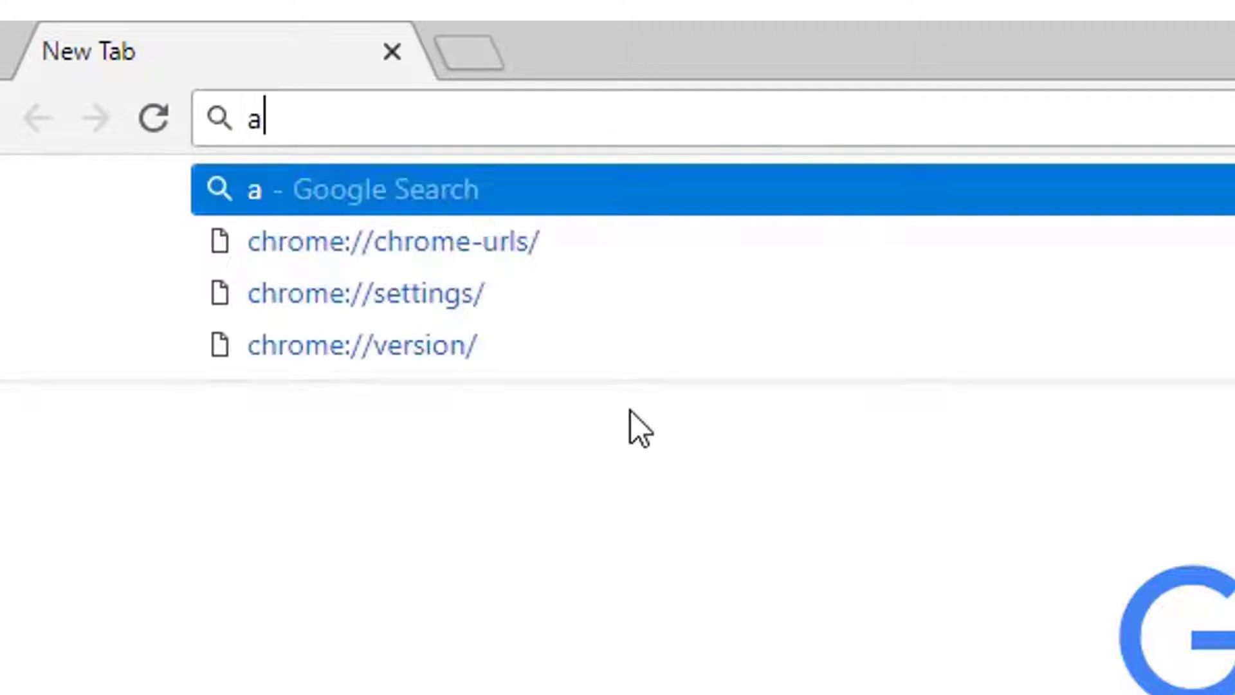
pyautogui.write('pp.speeda')
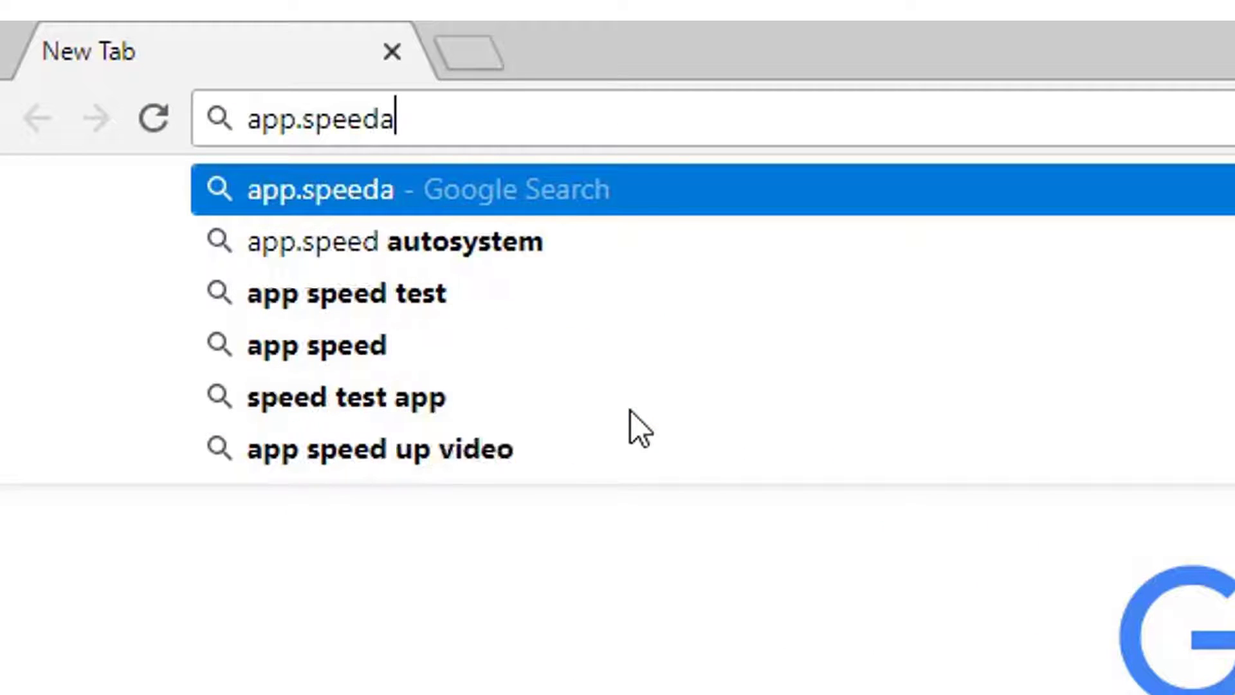
pyautogui.write('utosystems.co')
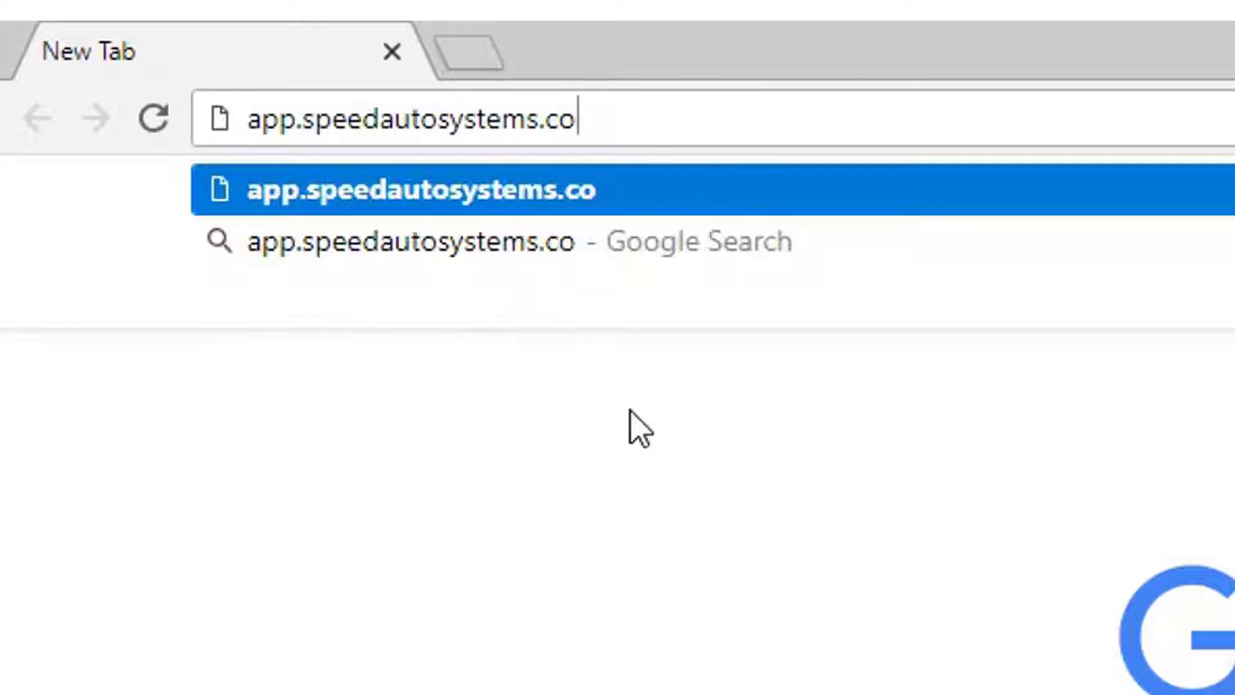
pyautogui.write('m')
pyautogui.press('Return')
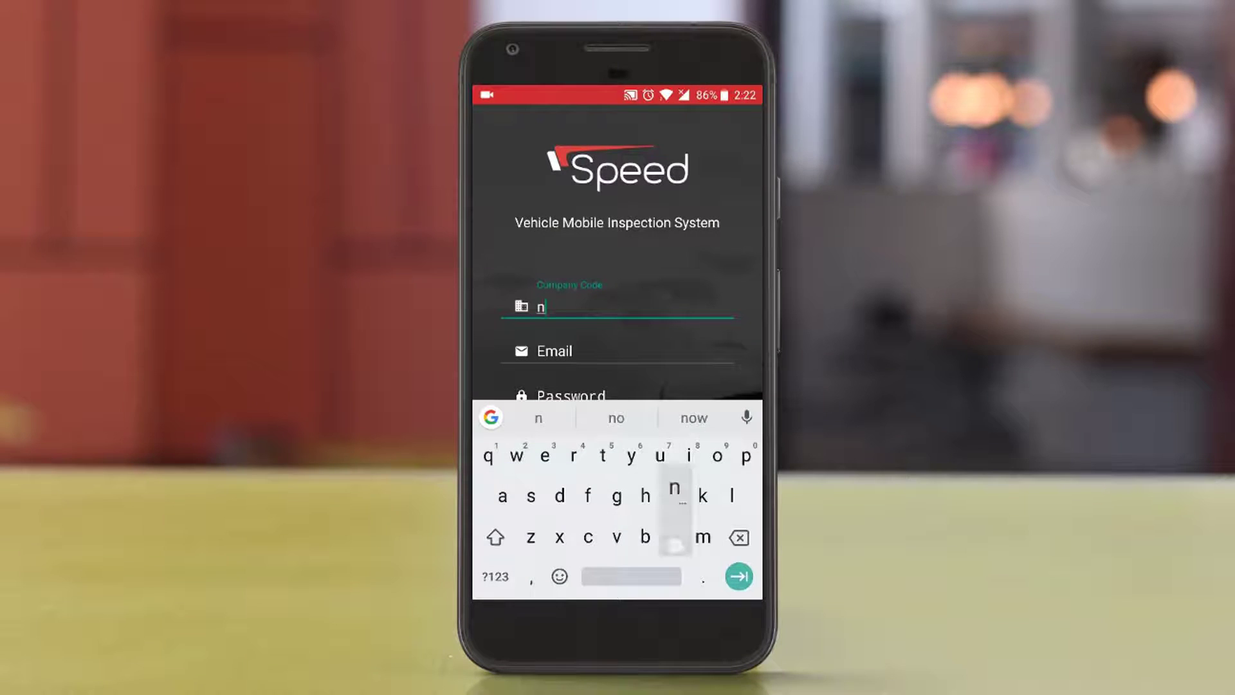
# Sign in to Speed VMI with company code tu0002, email admin and the password.
pyautogui.write('tum2000')
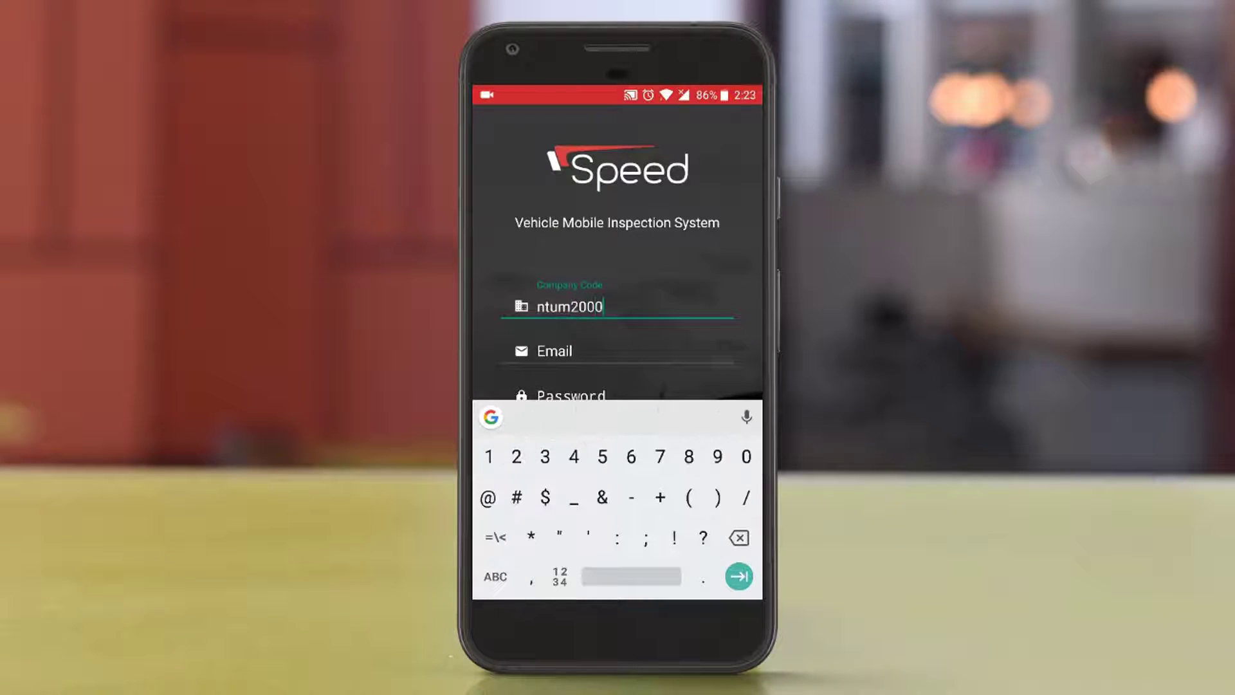
pyautogui.write('2')
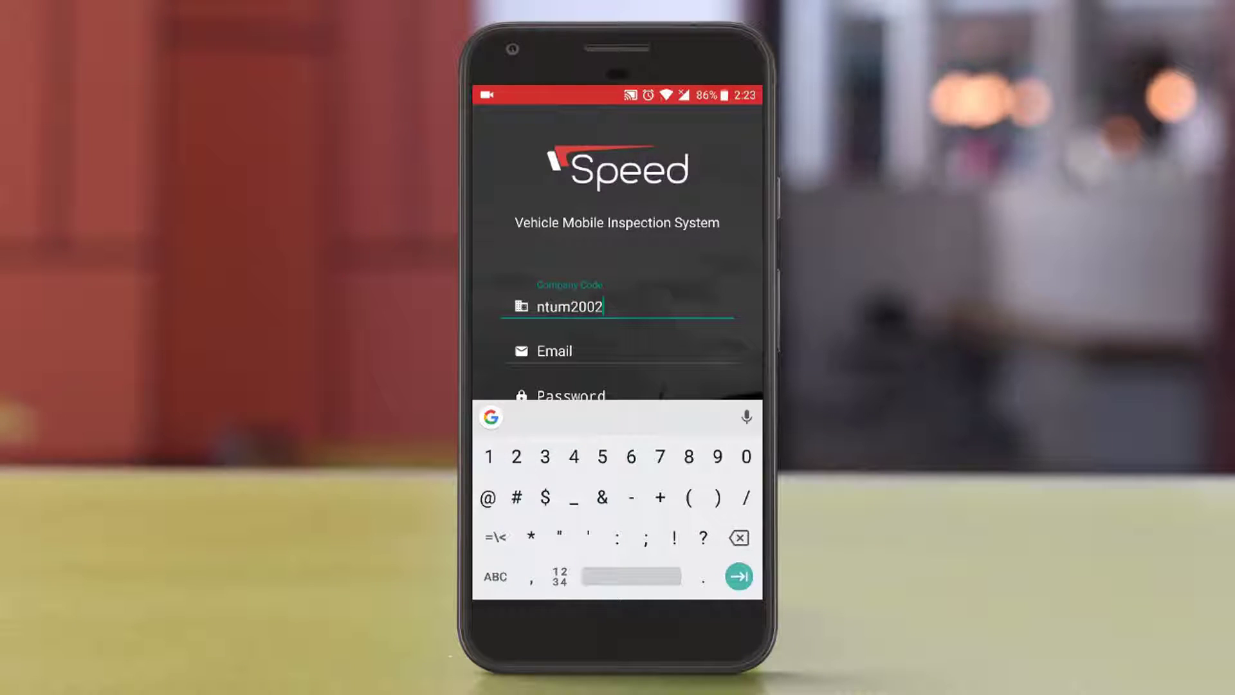
pyautogui.press('Tab')
pyautogui.write('admin')
pyautogui.press('Tab')
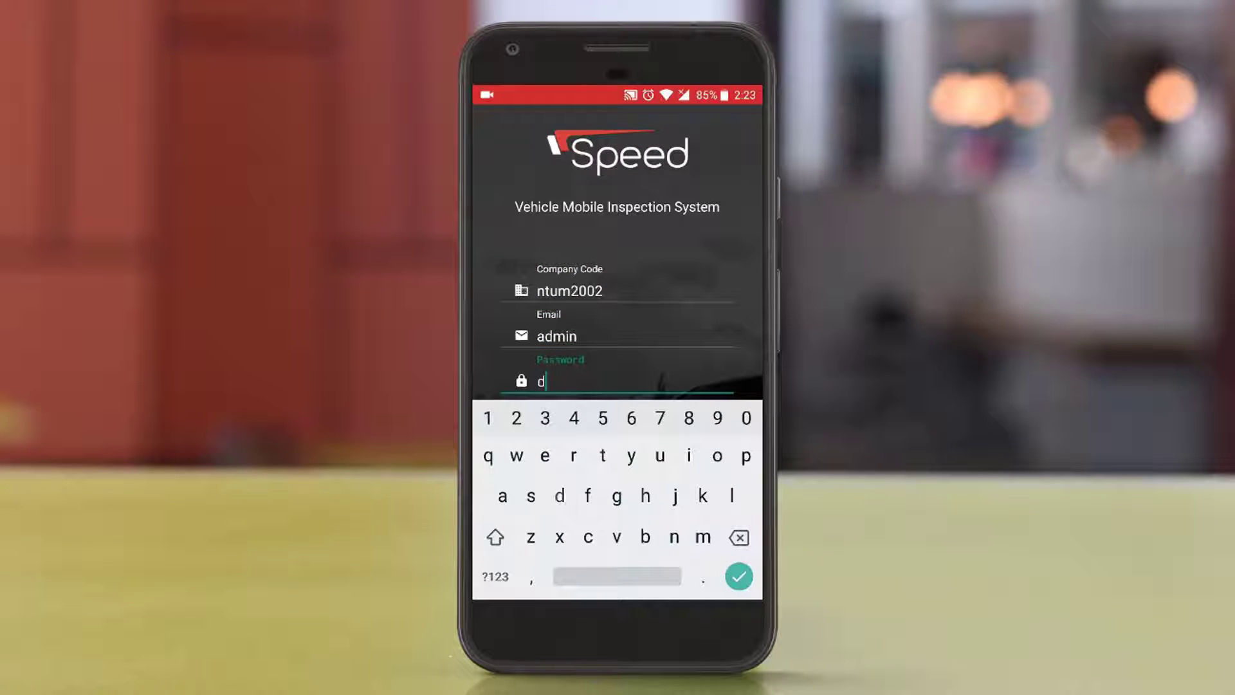
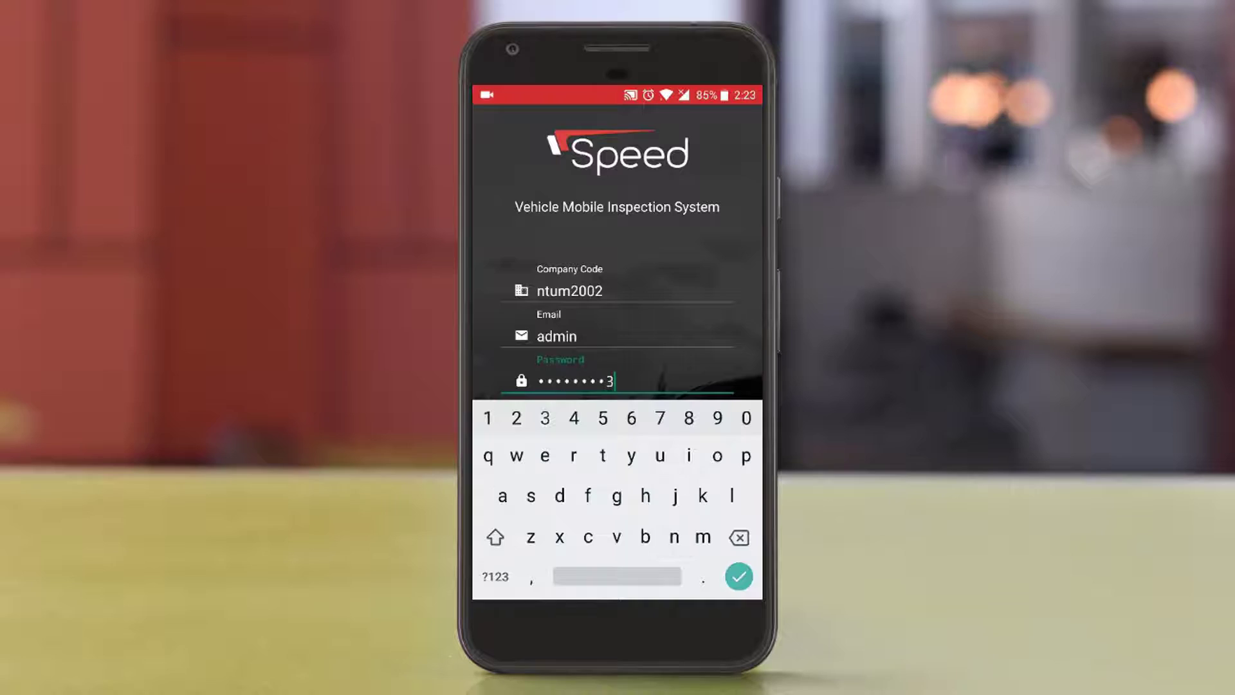
pyautogui.press('Return')
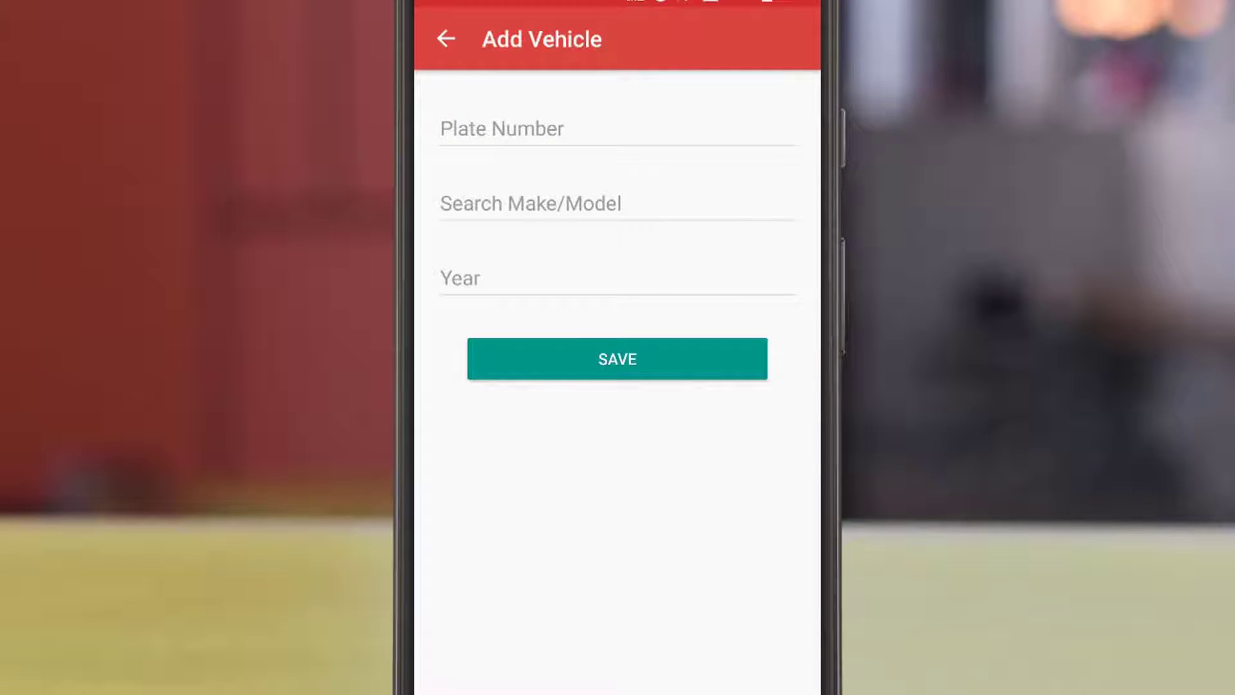
# Enter a plate number and pick Ford Explorer 7 Passenger as the model.
pyautogui.click(502, 128)
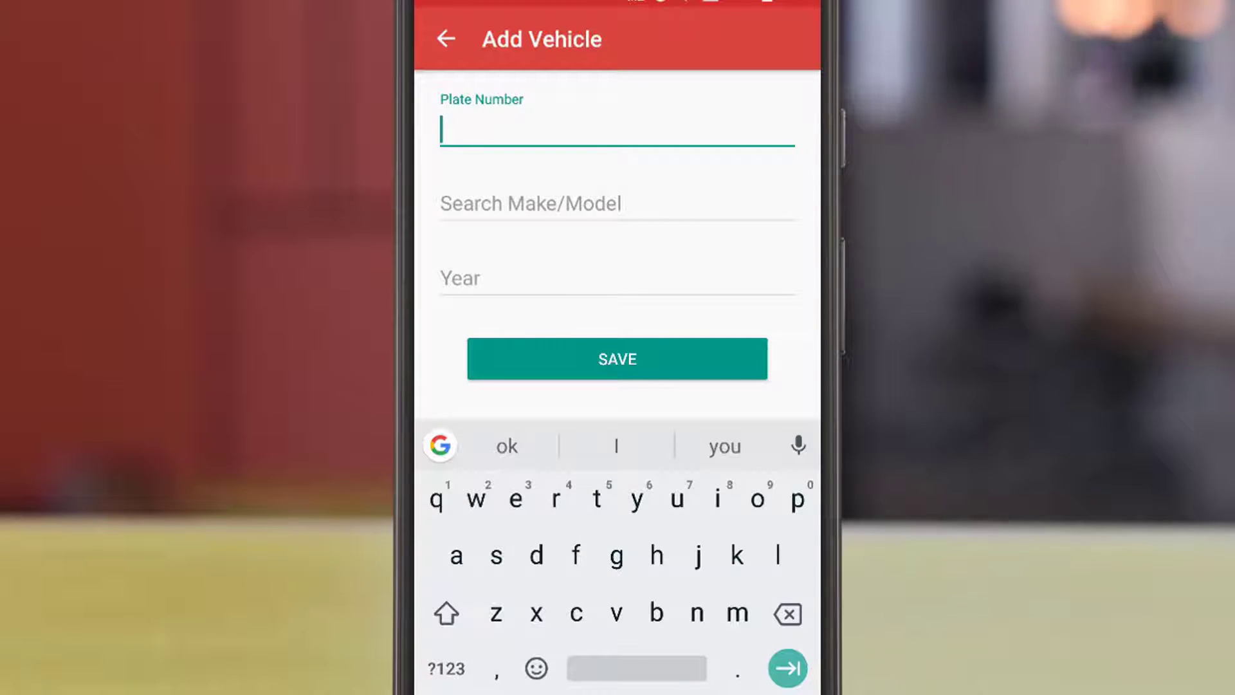
pyautogui.write('1abcwww')
pyautogui.press('BackSpace')
pyautogui.press('BackSpace')
pyautogui.press('BackSpace')
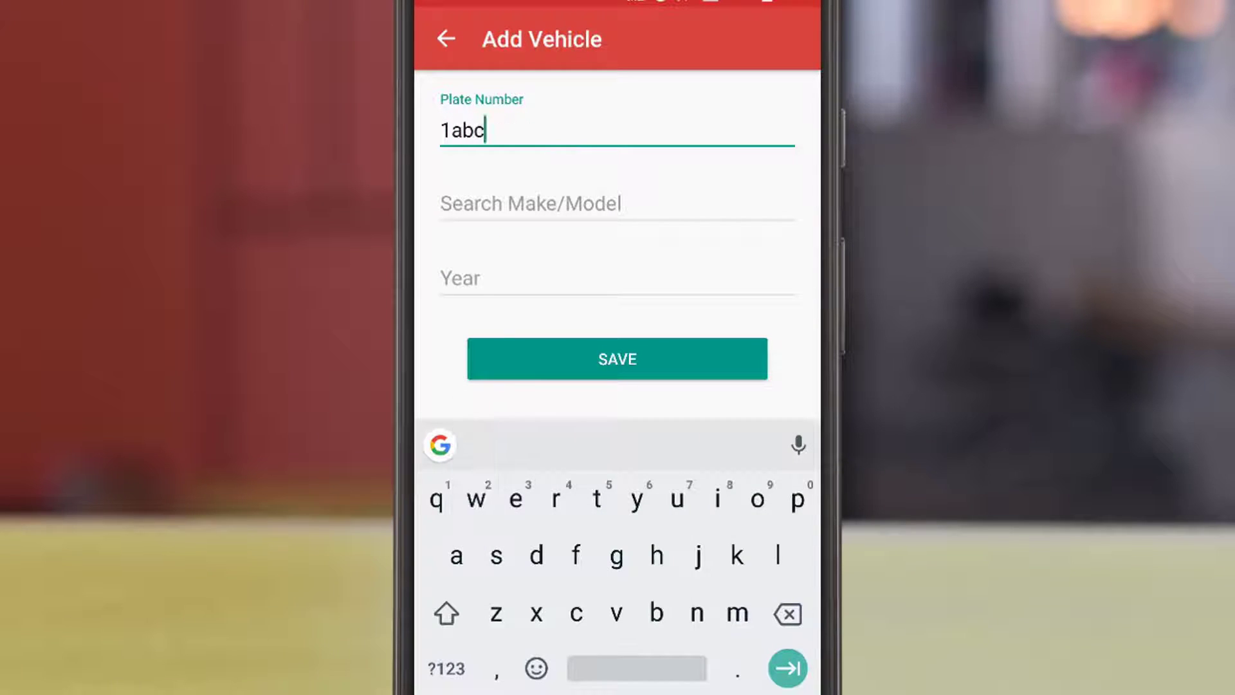
pyautogui.click(445, 668)
pyautogui.write('234')
pyautogui.click(617, 203)
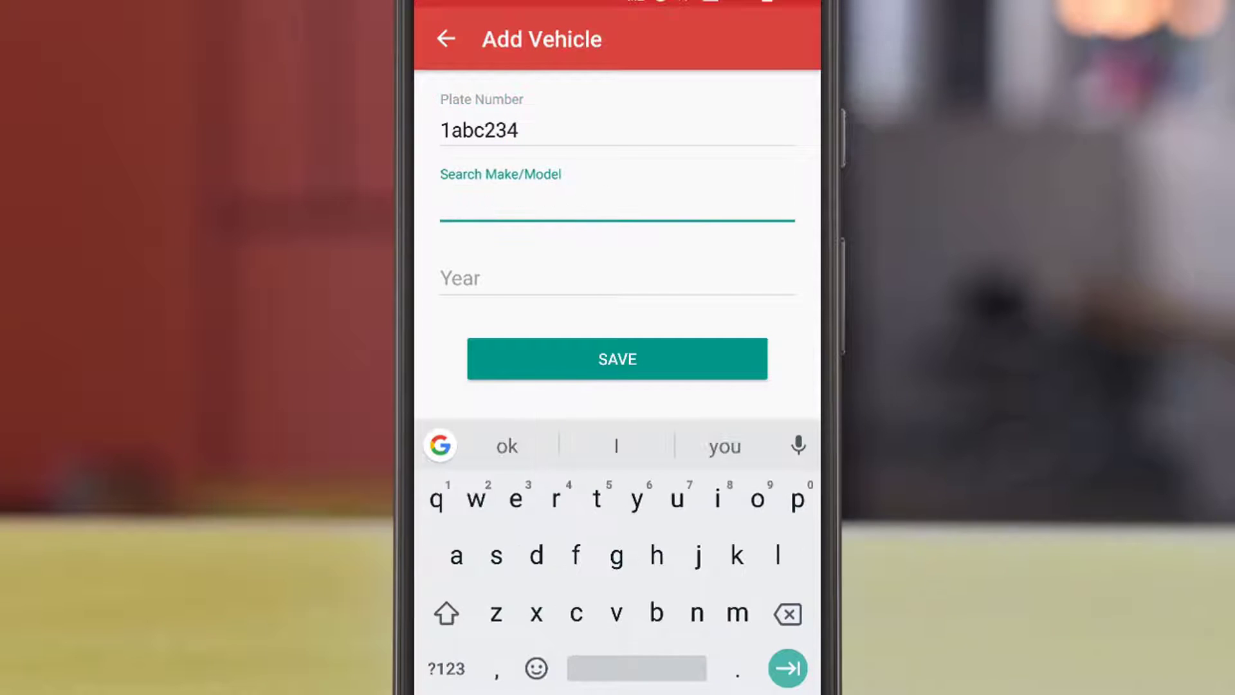
pyautogui.click(446, 668)
pyautogui.write('for')
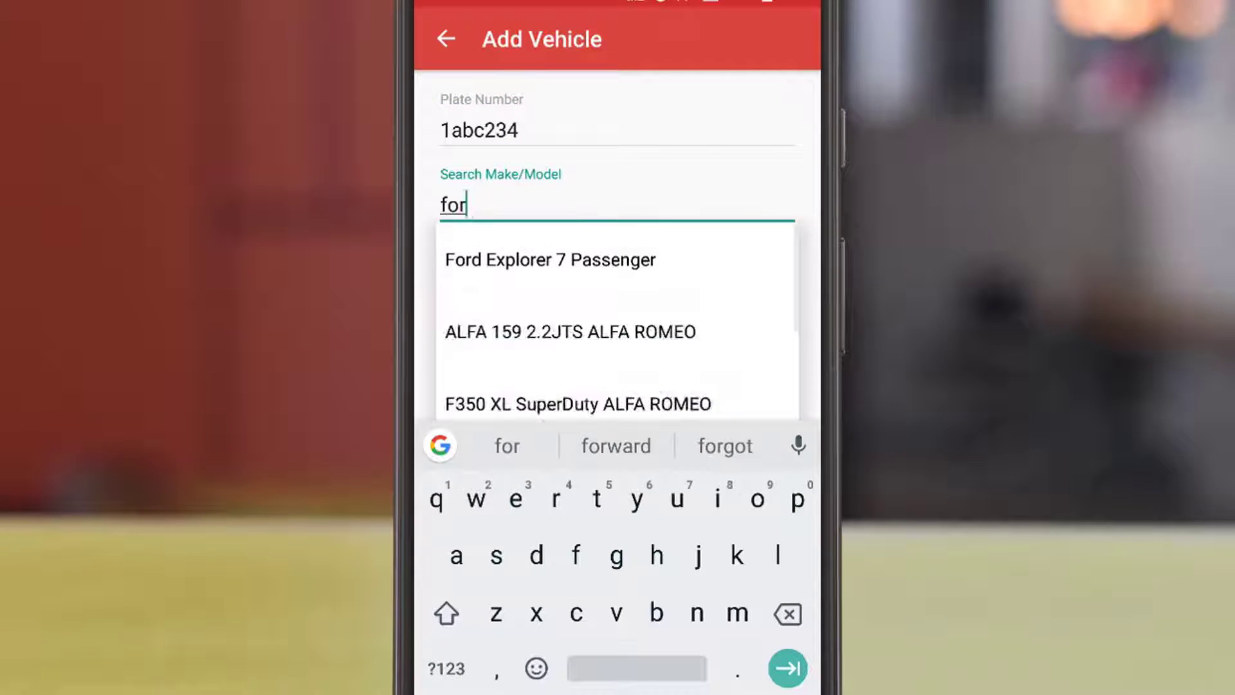
pyautogui.click(551, 259)
# Enter year 2015, change the duplicate plate to 1abc890, and save the vehicle.
pyautogui.click(618, 278)
pyautogui.write('21')
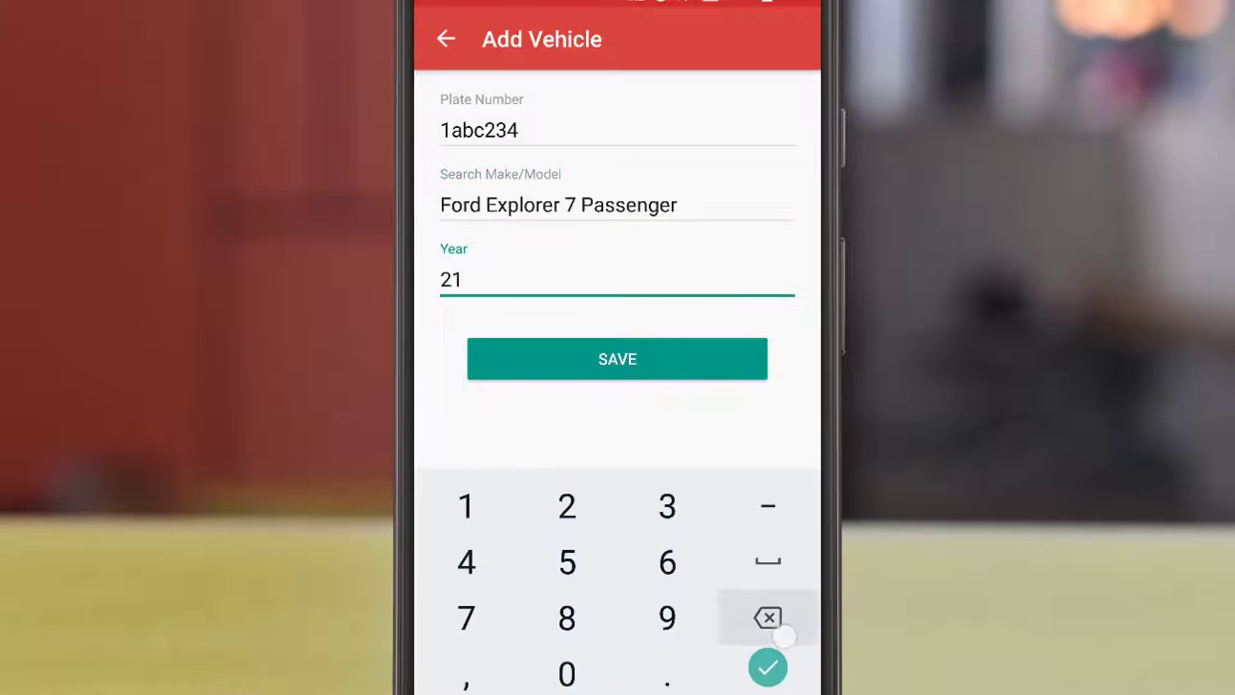
pyautogui.click(784, 636)
pyautogui.click(617, 359)
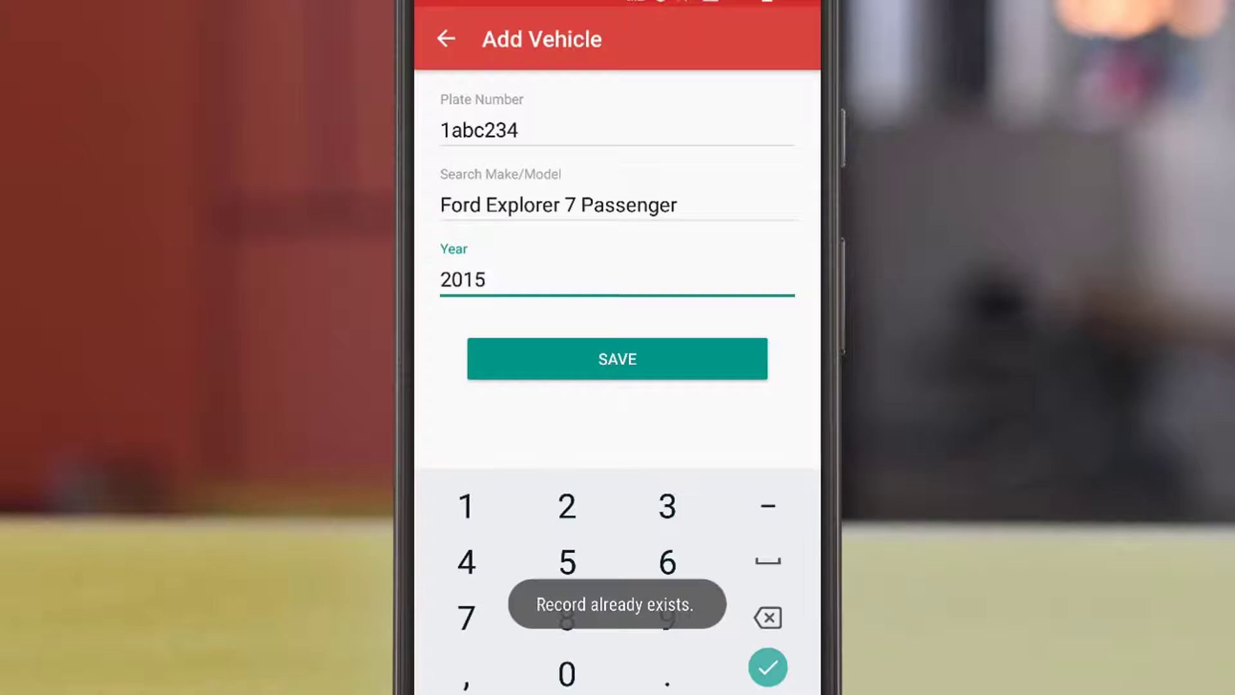
pyautogui.click(518, 132)
pyautogui.press('BackSpace')
pyautogui.press('BackSpace')
pyautogui.press('BackSpace')
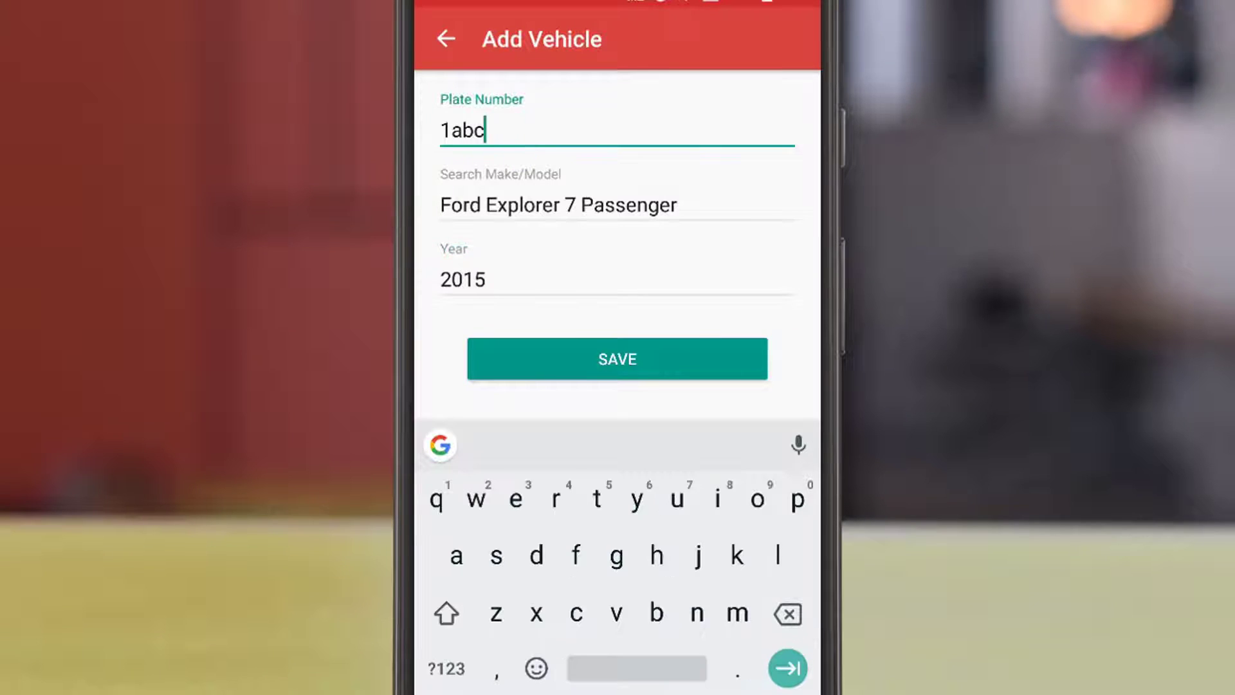
pyautogui.click(444, 667)
pyautogui.write('890')
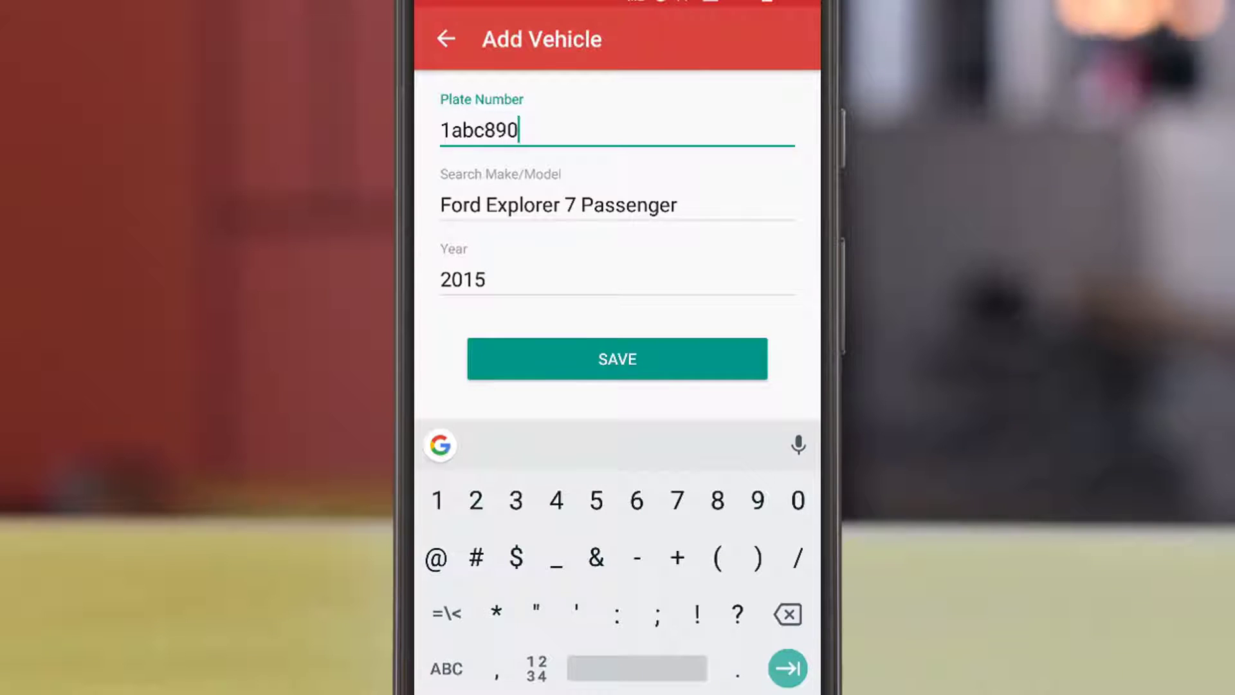
pyautogui.click(618, 358)
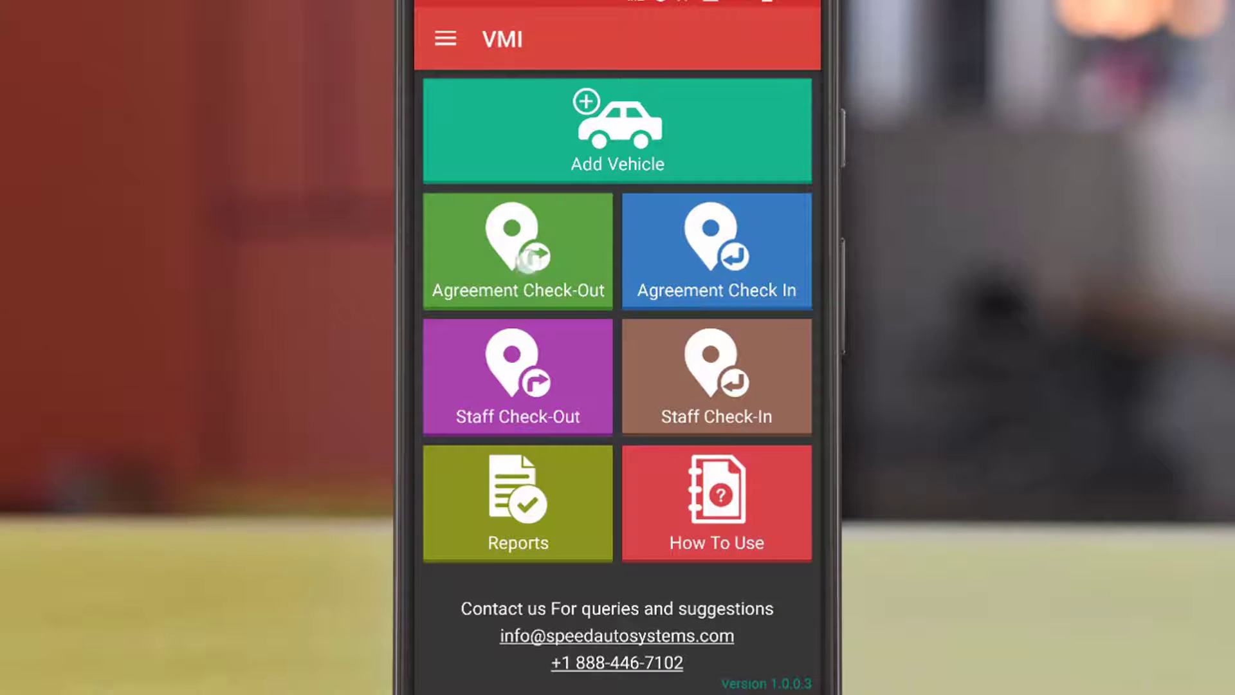
# Start a check-out for vehicle 1abc4578 and fill in a suggested existing customer.
pyautogui.click(527, 259)
pyautogui.click(599, 116)
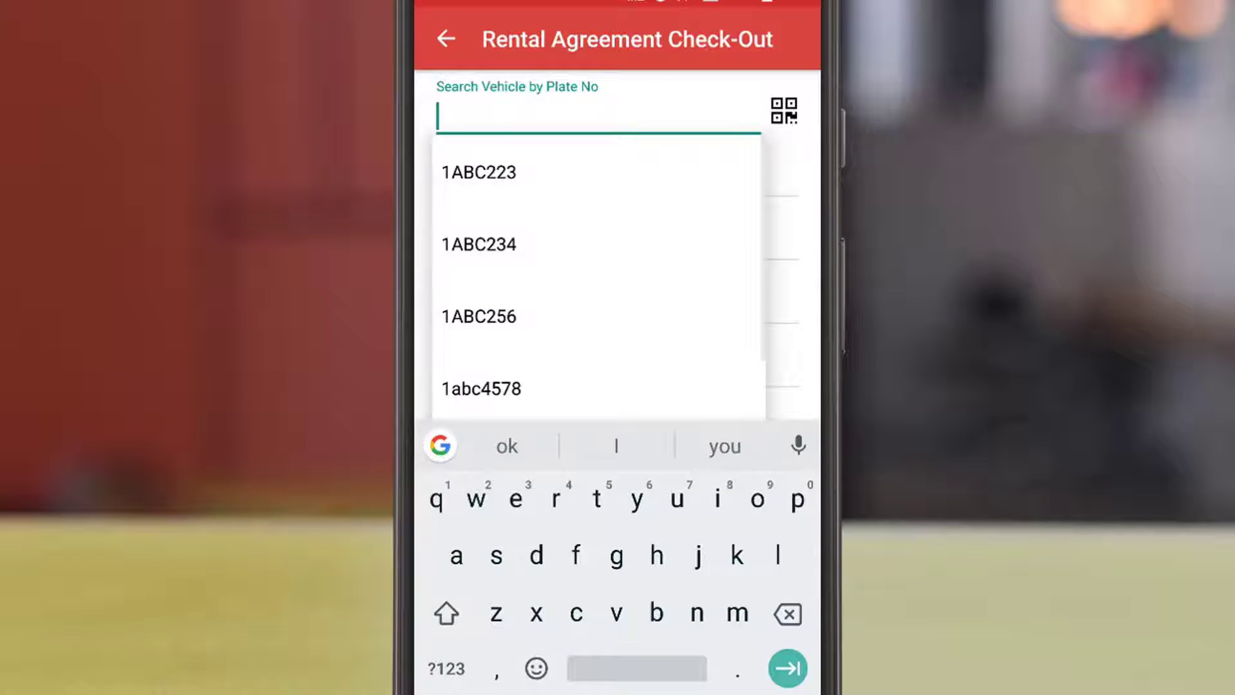
pyautogui.click(526, 388)
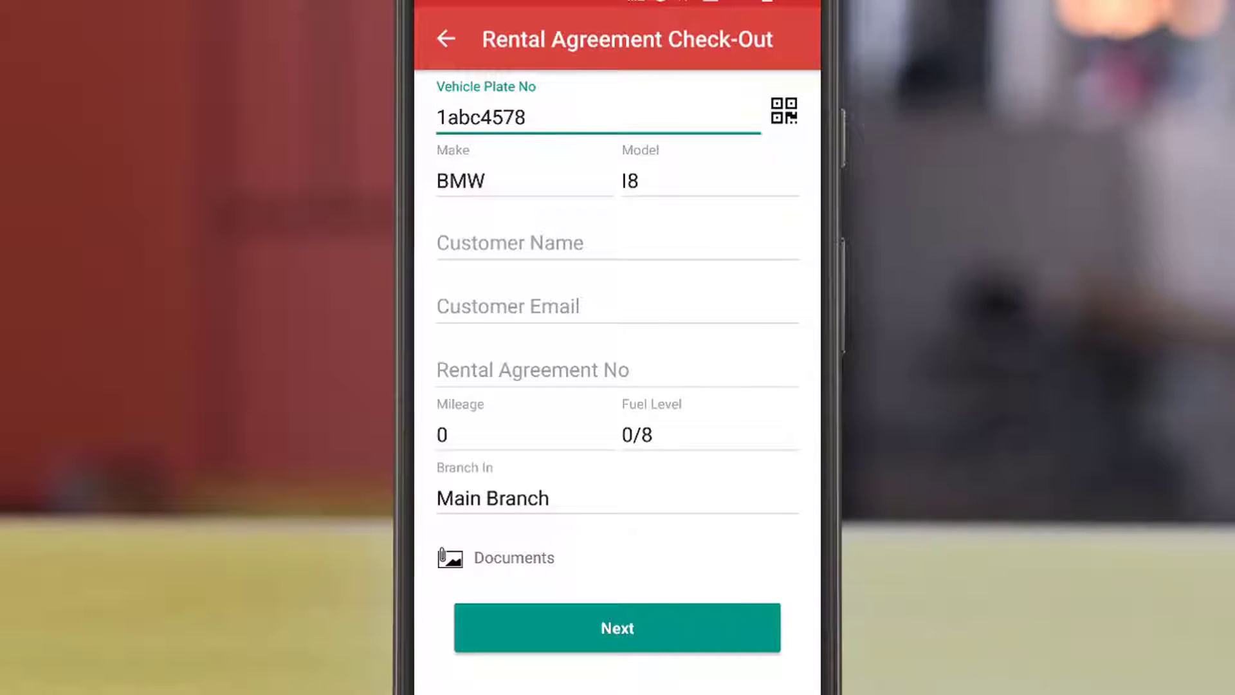
pyautogui.click(618, 243)
pyautogui.write('d')
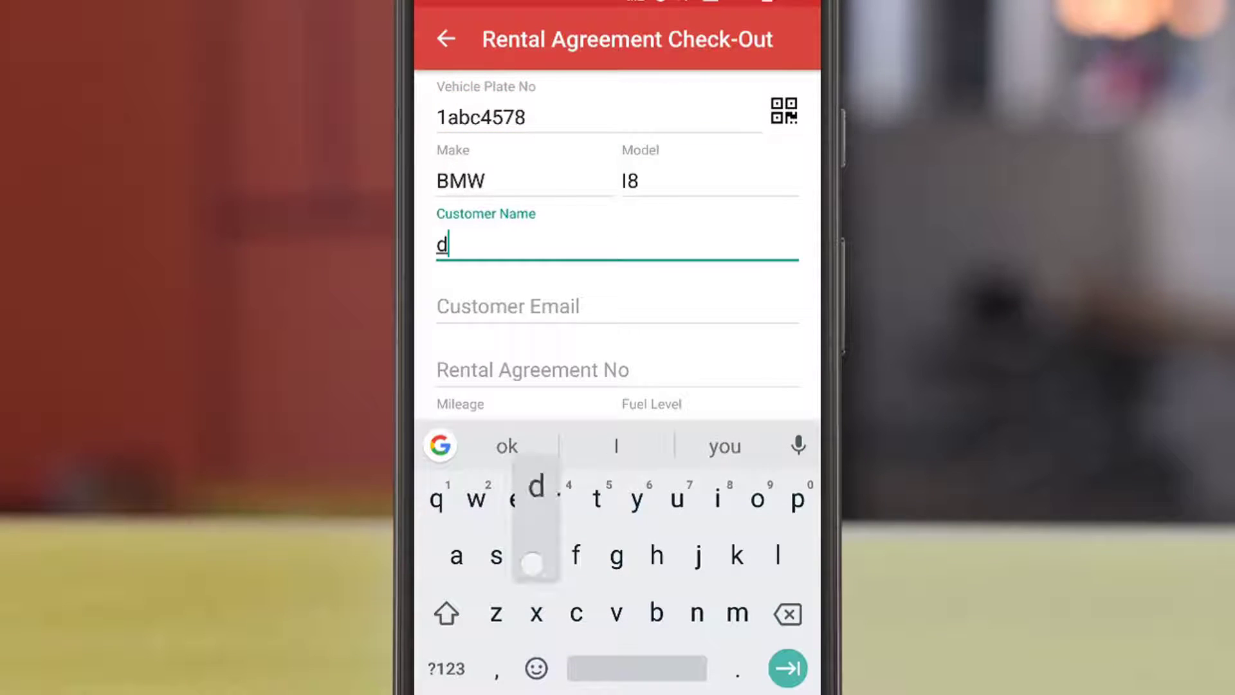
pyautogui.click(596, 294)
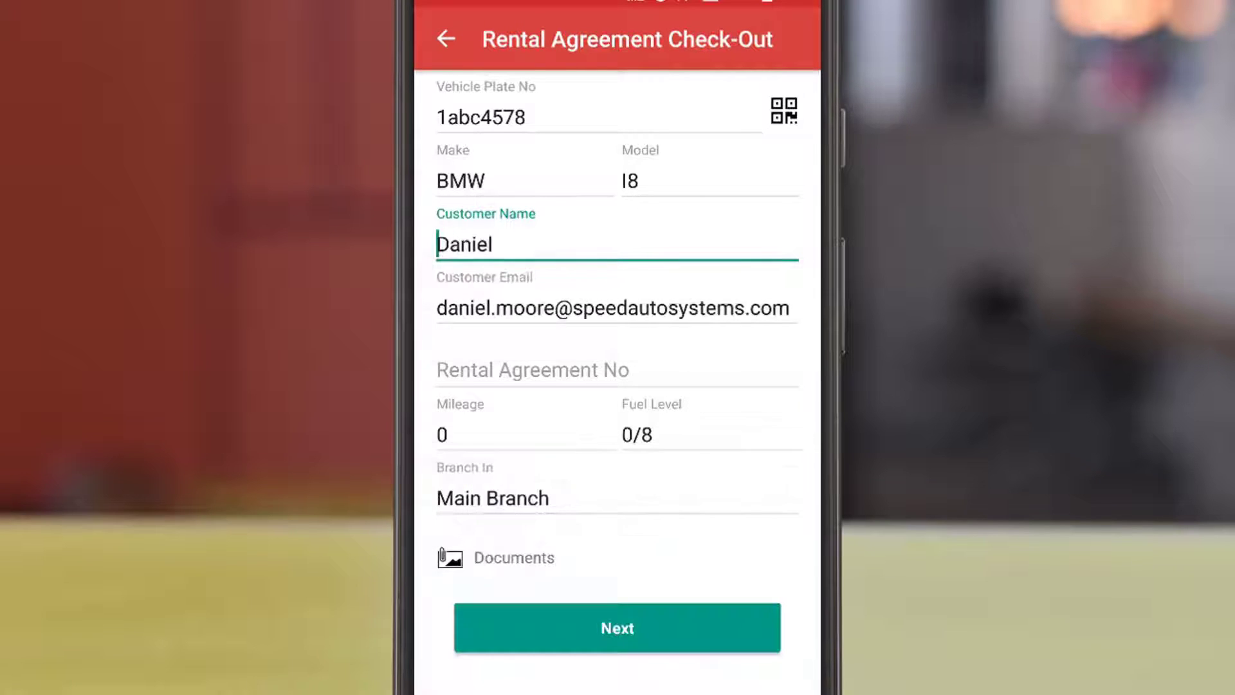
# Record mileage 5000 and full fuel 8/8, keeping Main Branch as the branch.
pyautogui.click(630, 365)
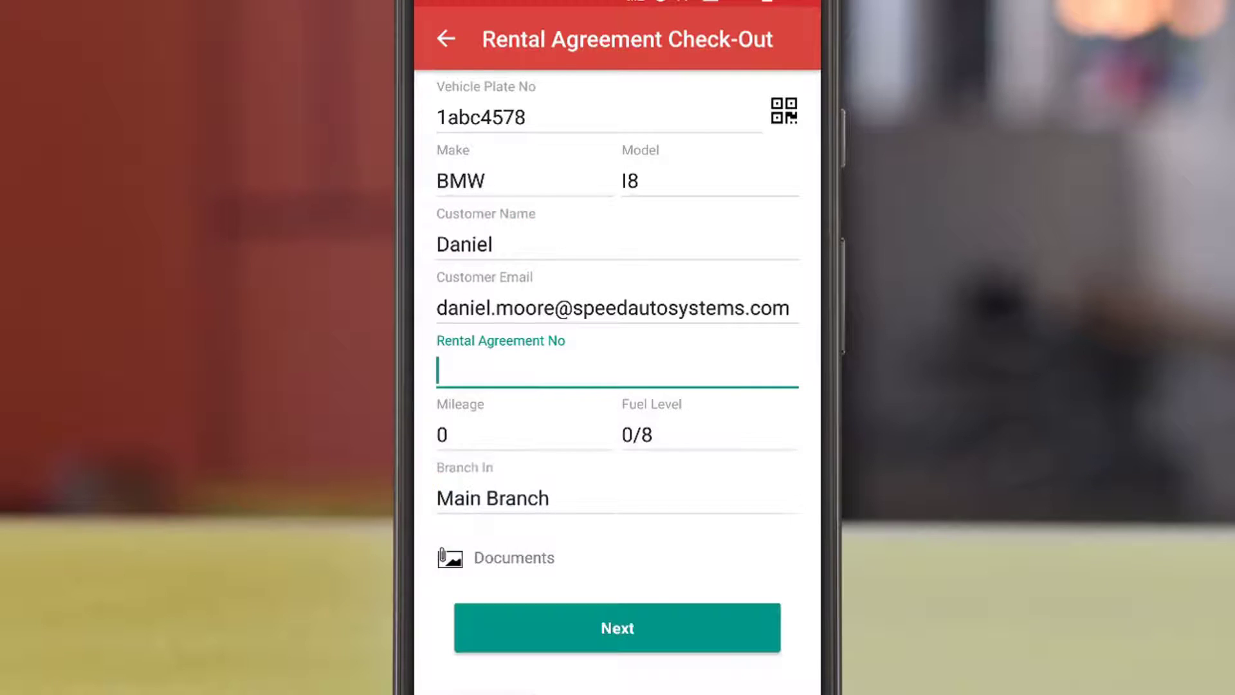
pyautogui.click(519, 428)
pyautogui.write('5')
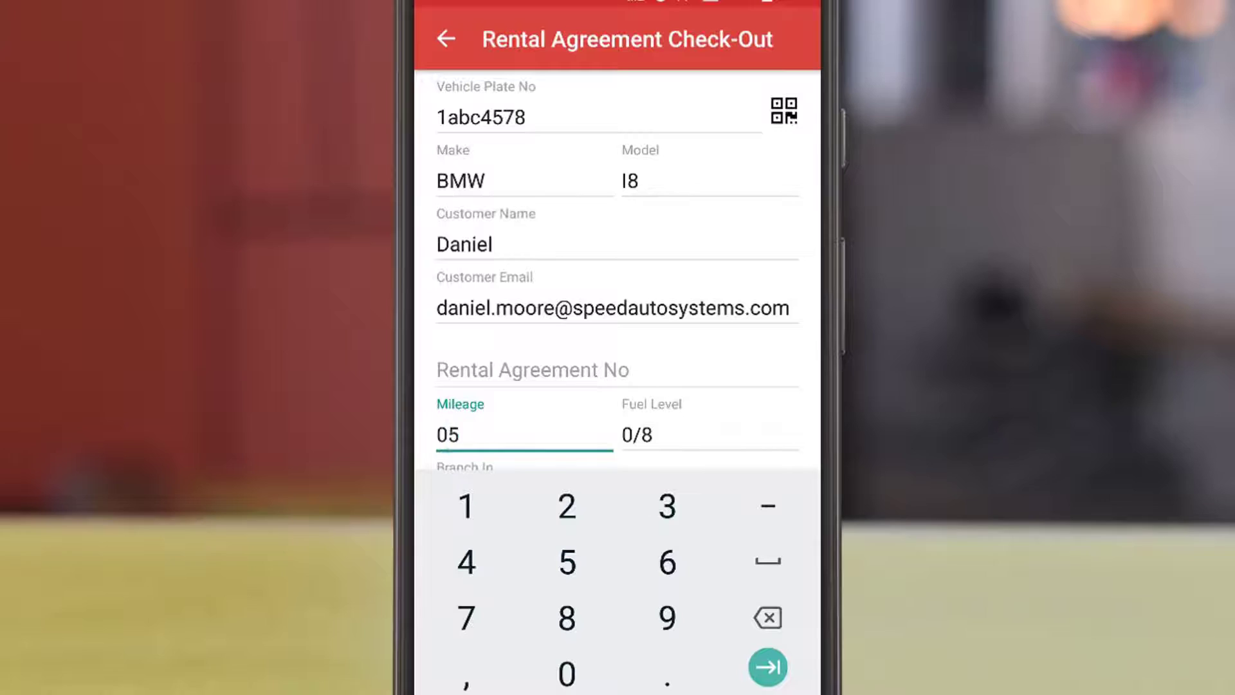
pyautogui.press('BackSpace')
pyautogui.press('BackSpace')
pyautogui.write('5000')
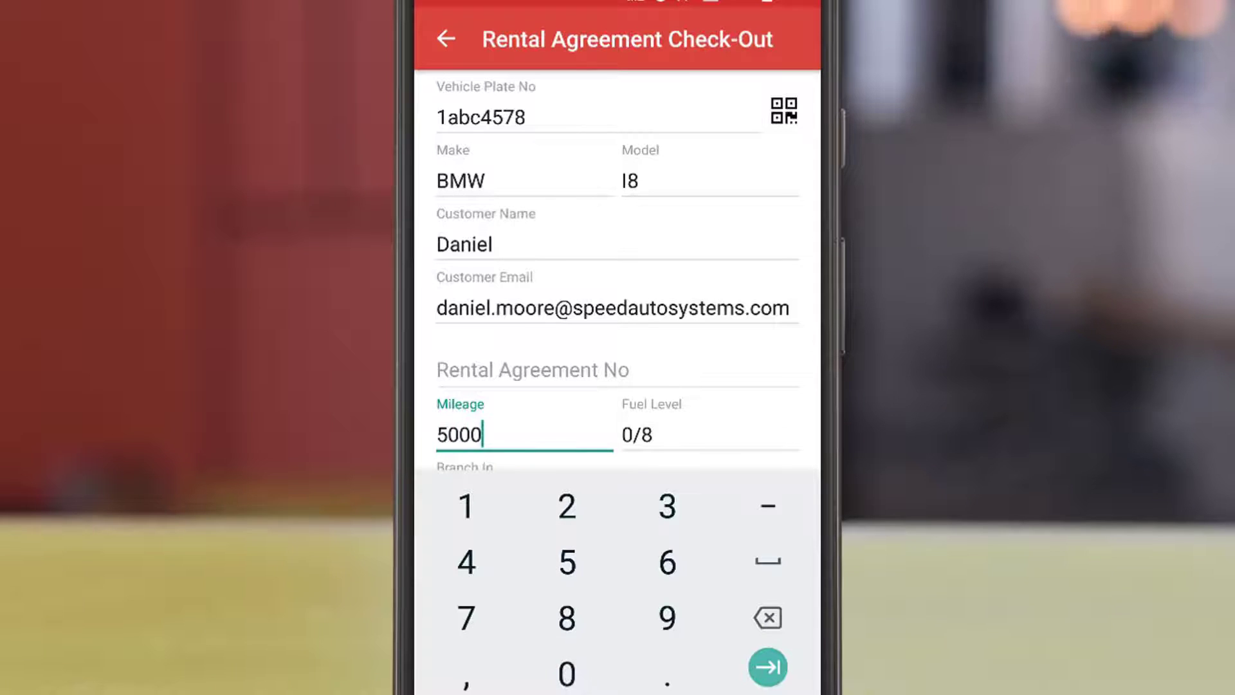
pyautogui.click(682, 425)
pyautogui.click(631, 381)
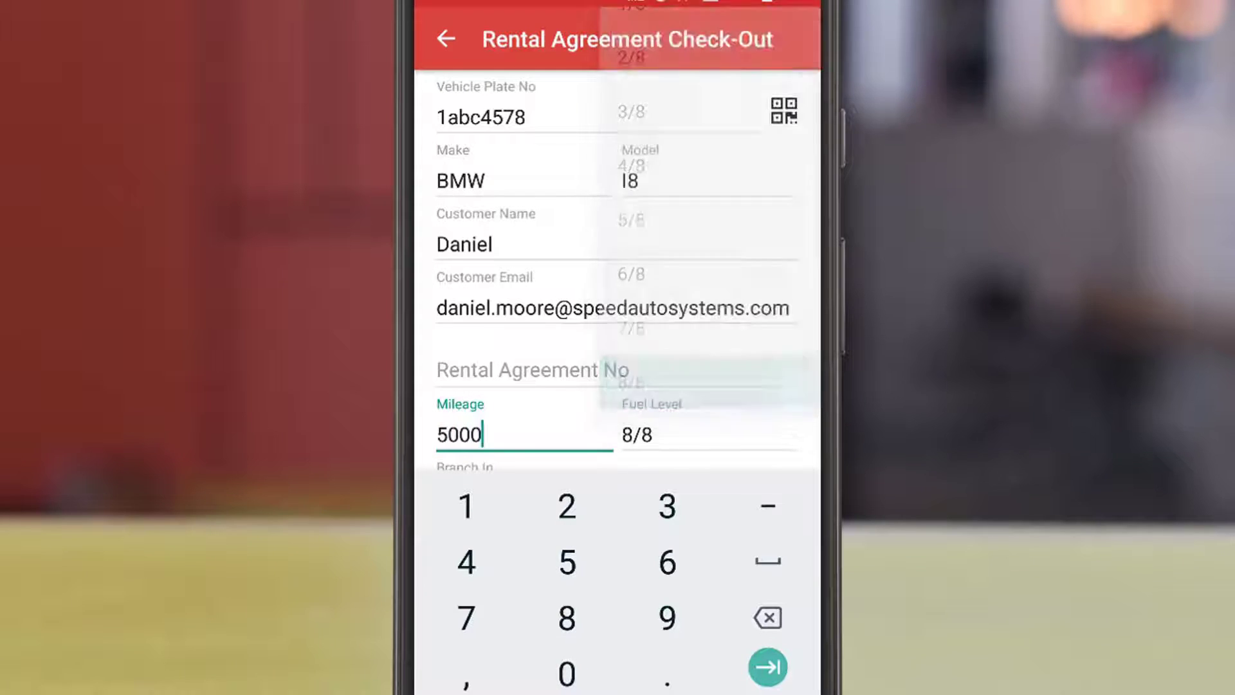
pyautogui.click(514, 567)
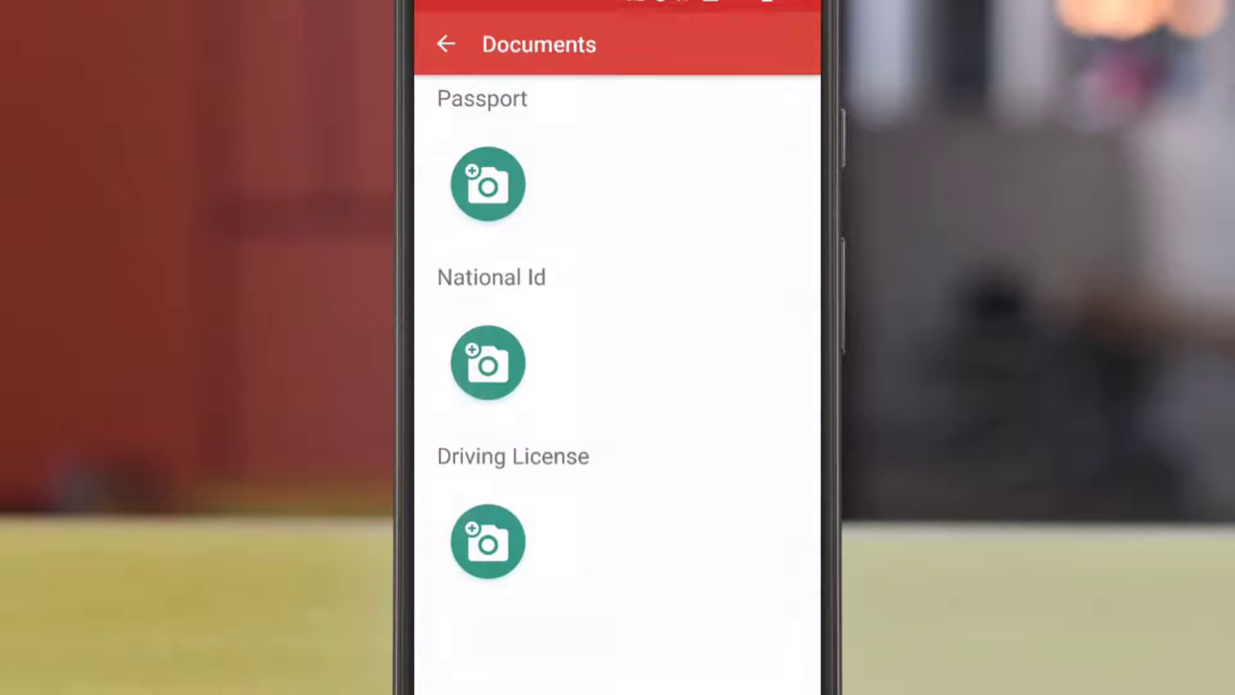
pyautogui.click(446, 39)
pyautogui.click(599, 491)
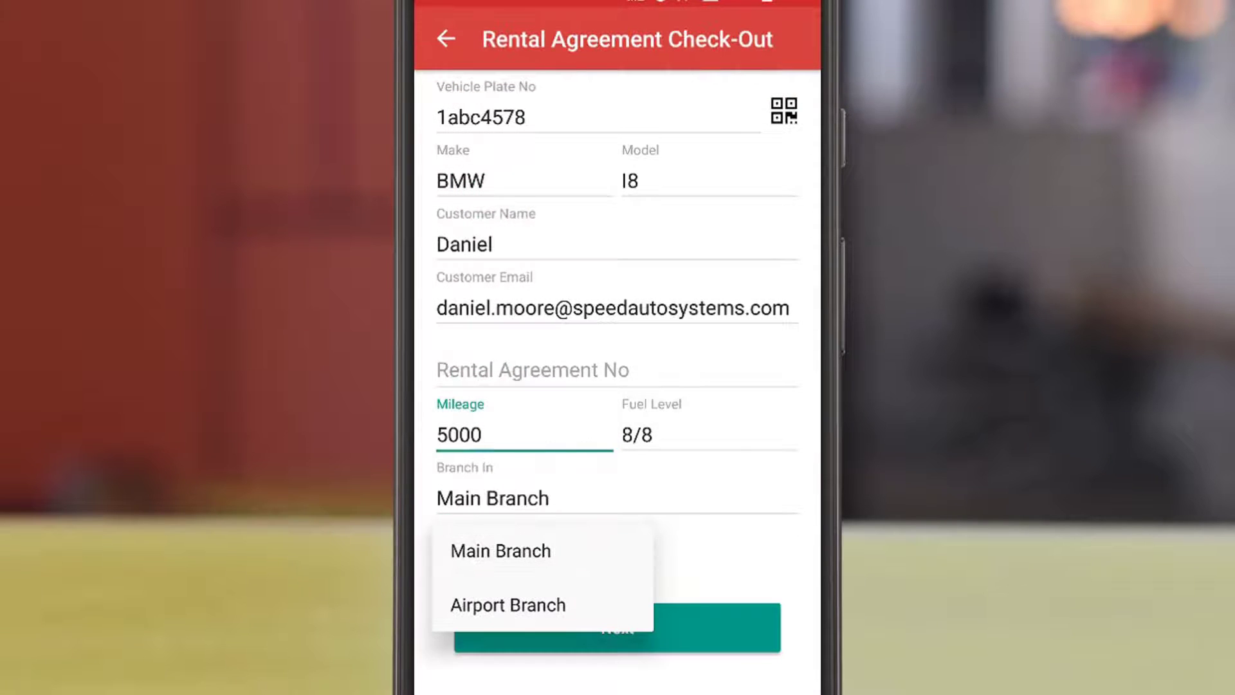
pyautogui.click(501, 551)
# Tick Spare Tyre, Oil Level, Interior Clean and Exterior Clean on the accessories checklist.
pyautogui.click(617, 626)
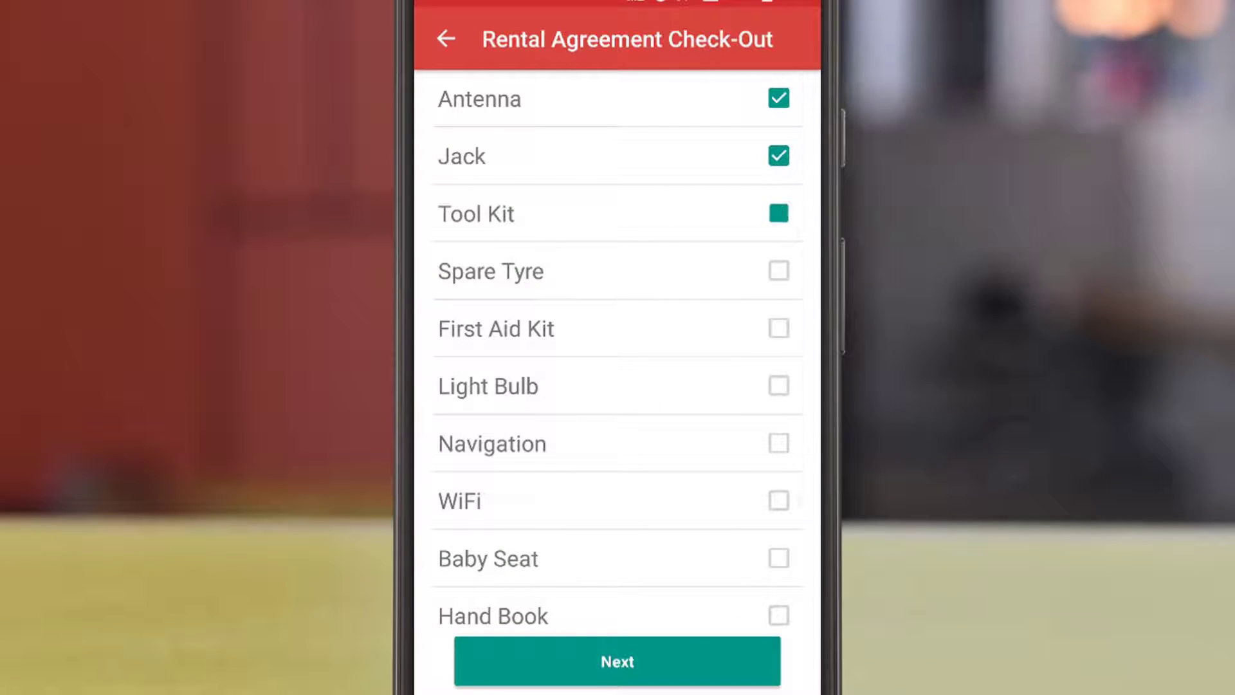
pyautogui.click(778, 270)
pyautogui.scroll(-3, 783, 386)
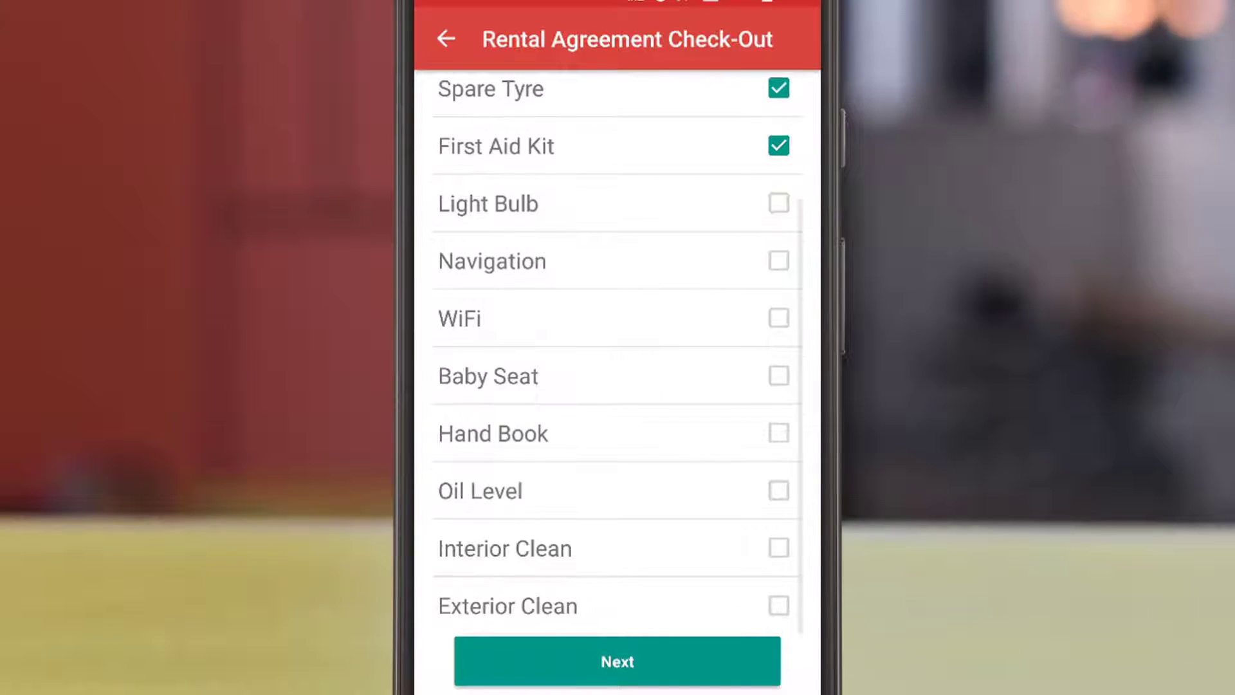
pyautogui.click(779, 491)
pyautogui.click(780, 550)
pyautogui.click(779, 606)
# Mark a photographed crack on the car diagram with the detail 'crack'.
pyautogui.click(703, 671)
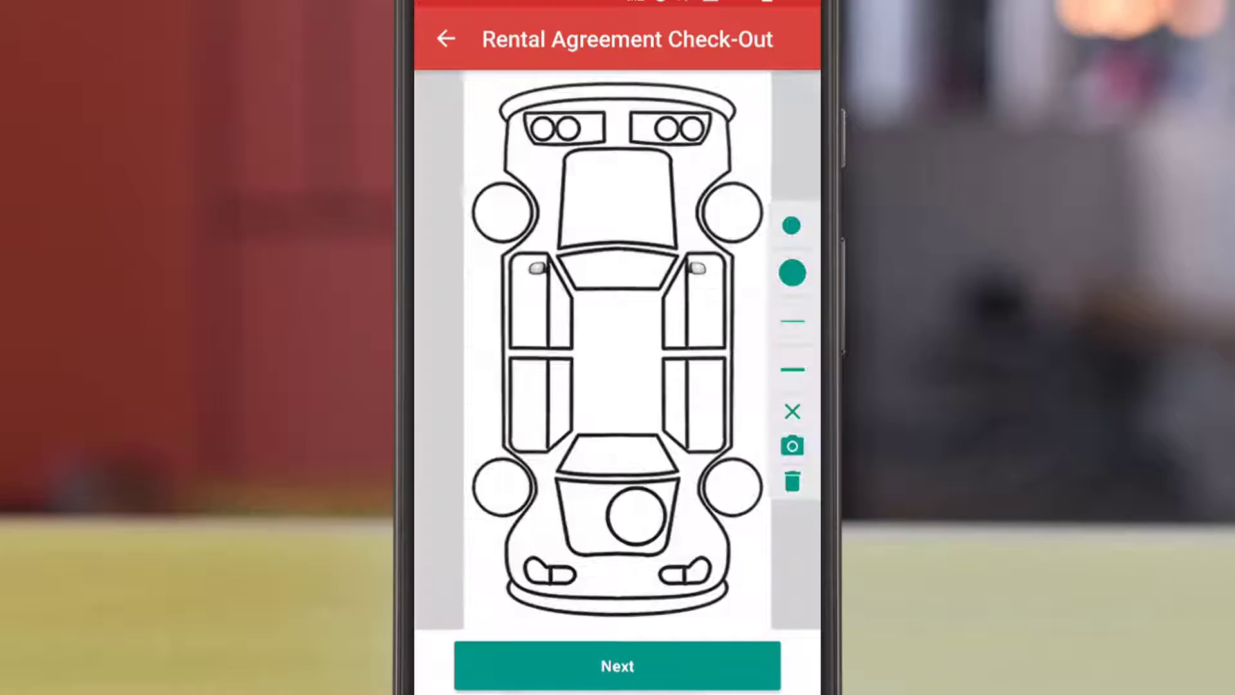
pyautogui.click(792, 411)
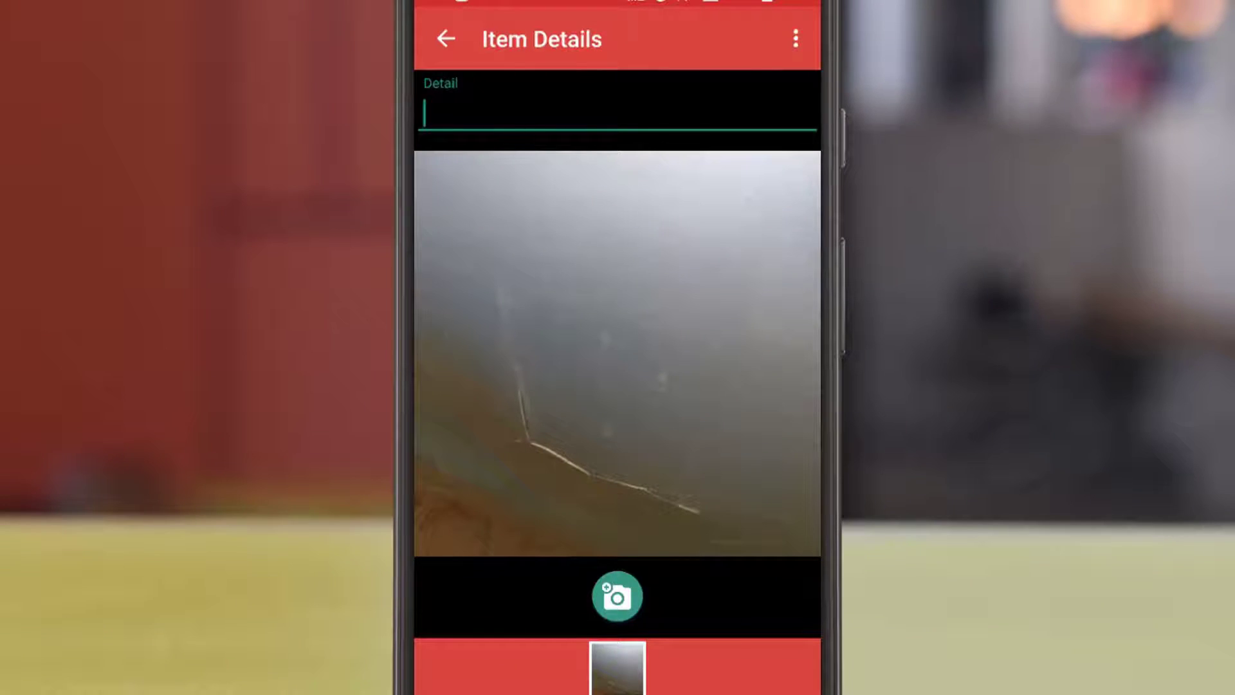
pyautogui.click(621, 110)
pyautogui.write('crack')
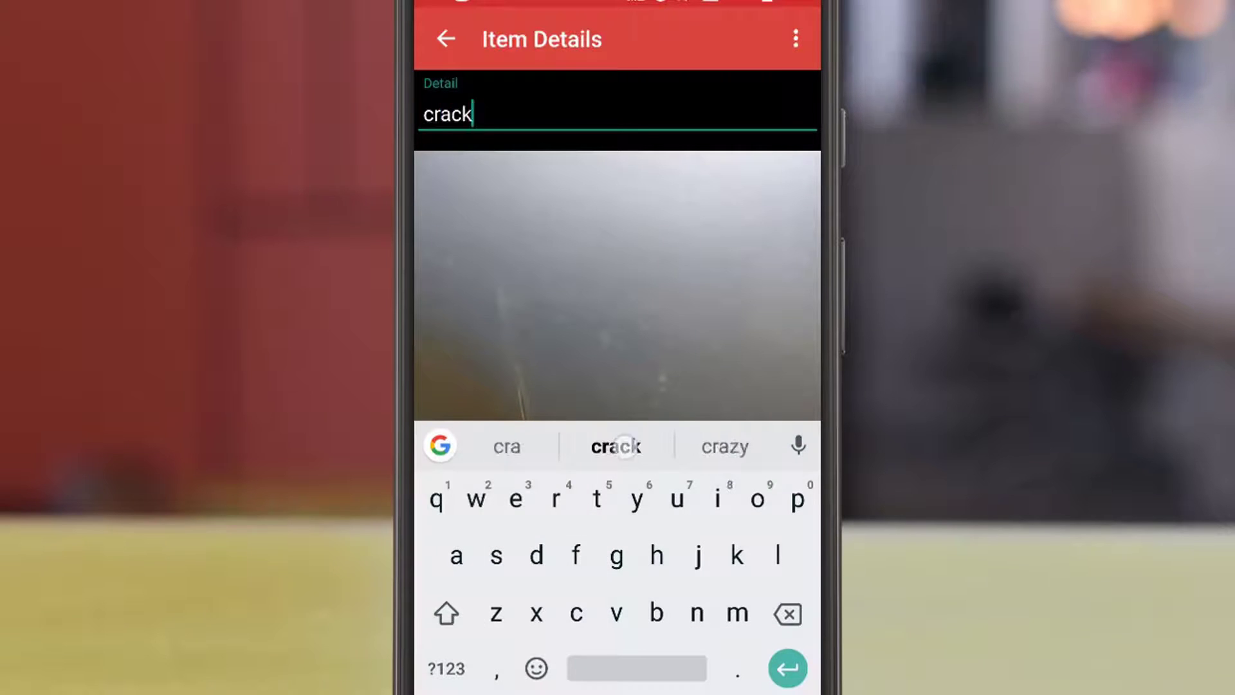
pyautogui.click(446, 39)
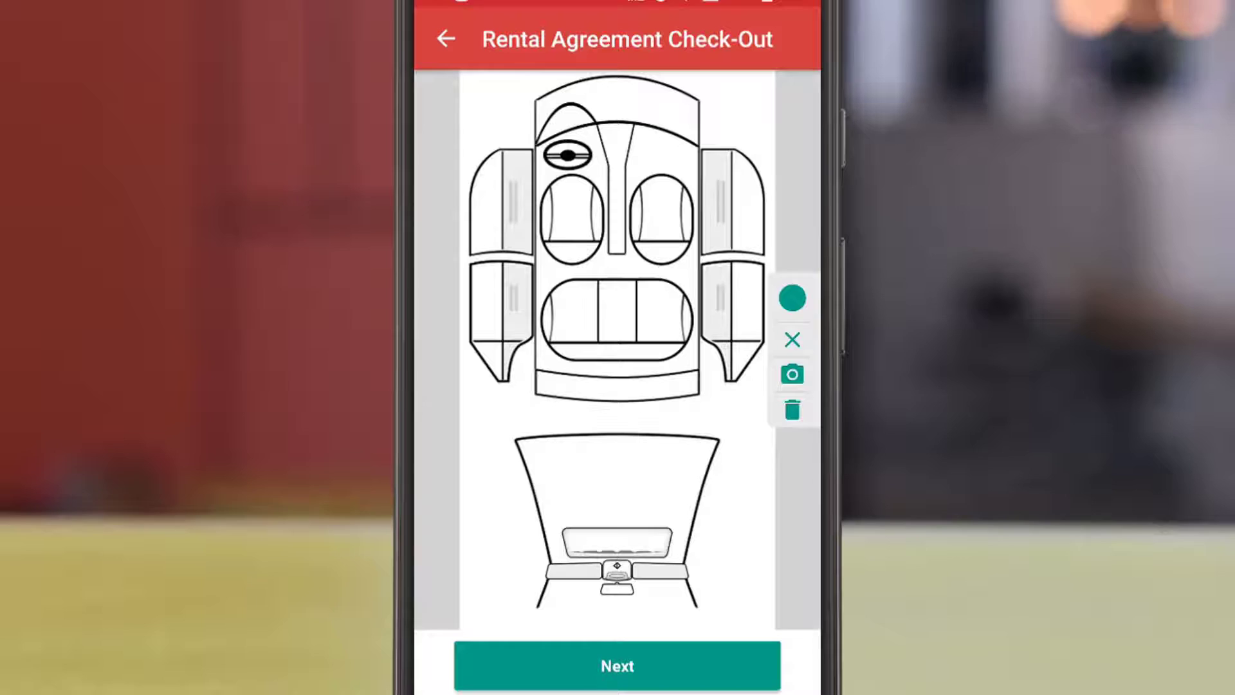
pyautogui.click(662, 669)
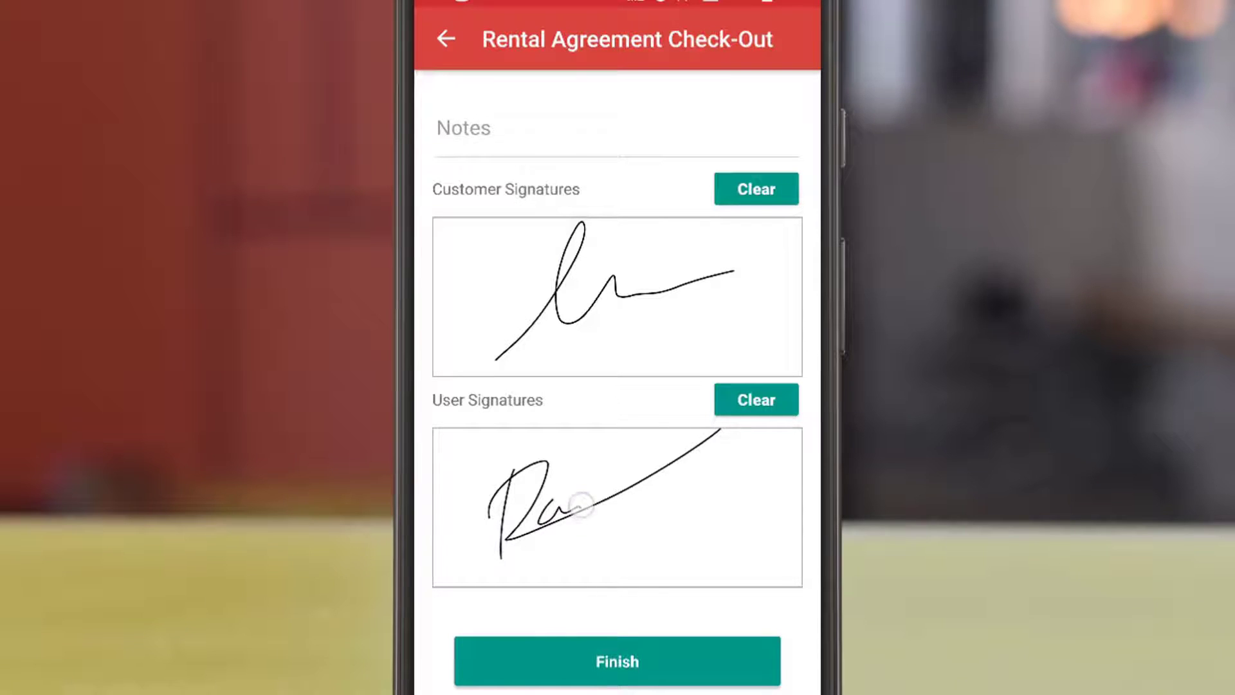
# Submit the signed BMW I8 check-out with Finish.
pyautogui.click(643, 652)
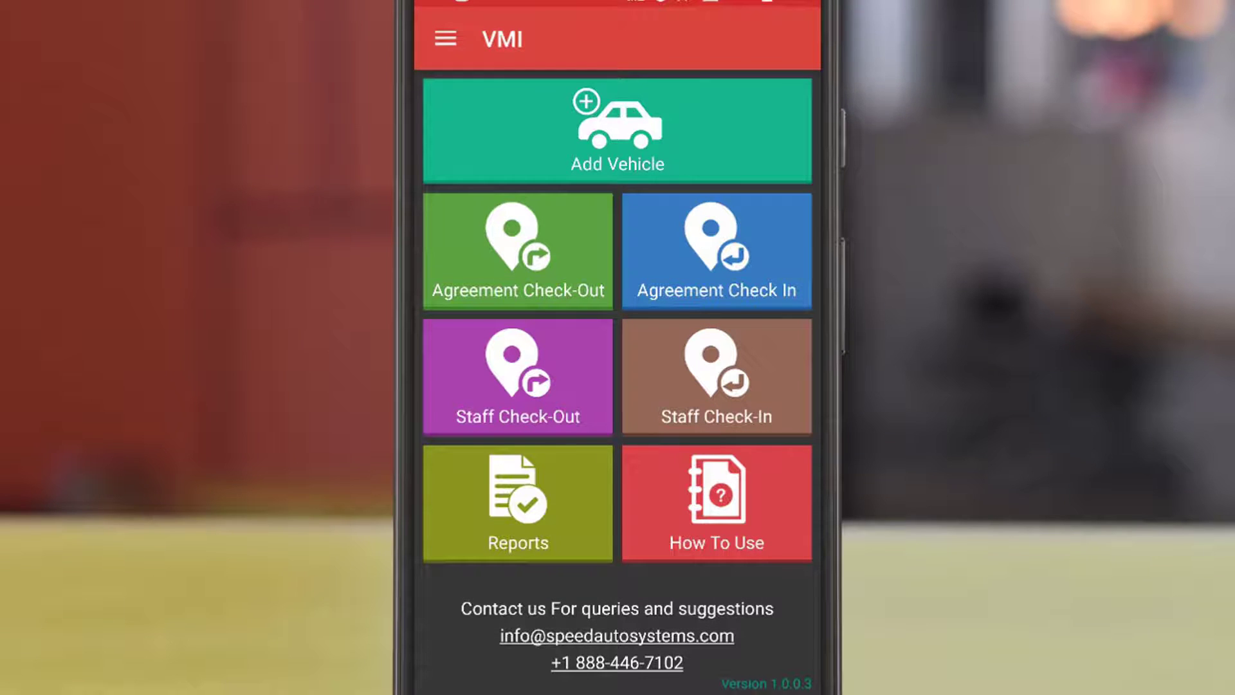
# Start a check-in for vehicle 1abc4578 and enter returned mileage 5500.
pyautogui.click(717, 257)
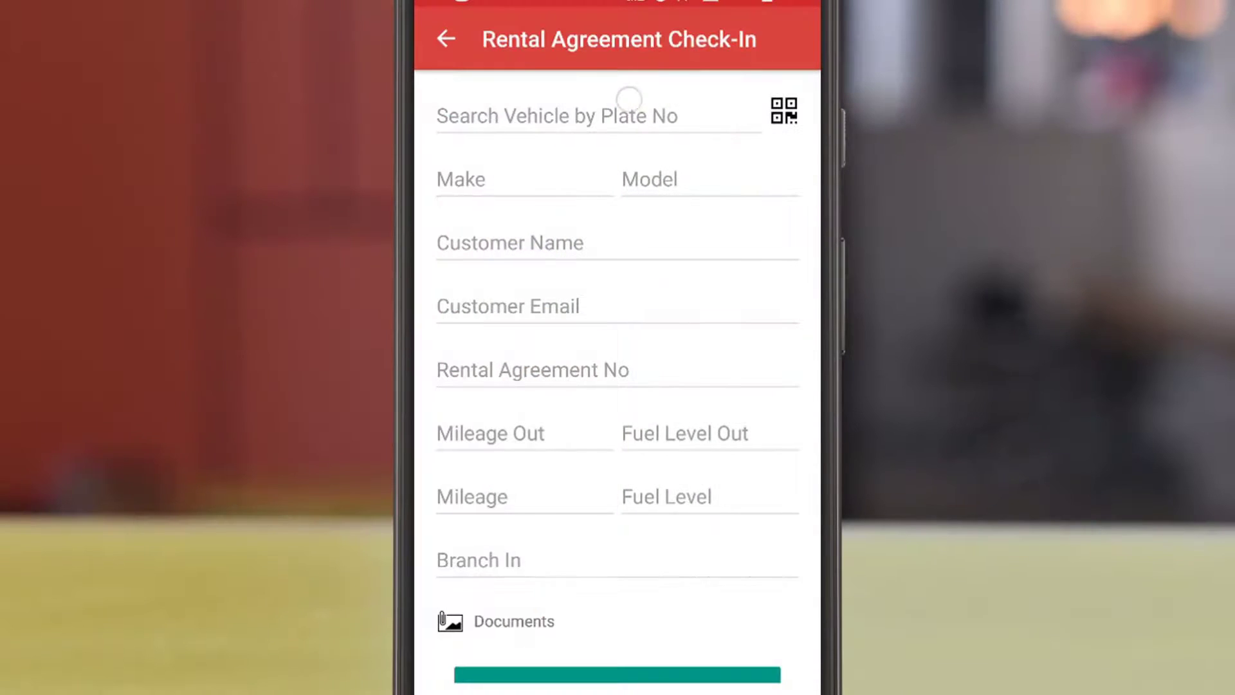
pyautogui.click(630, 99)
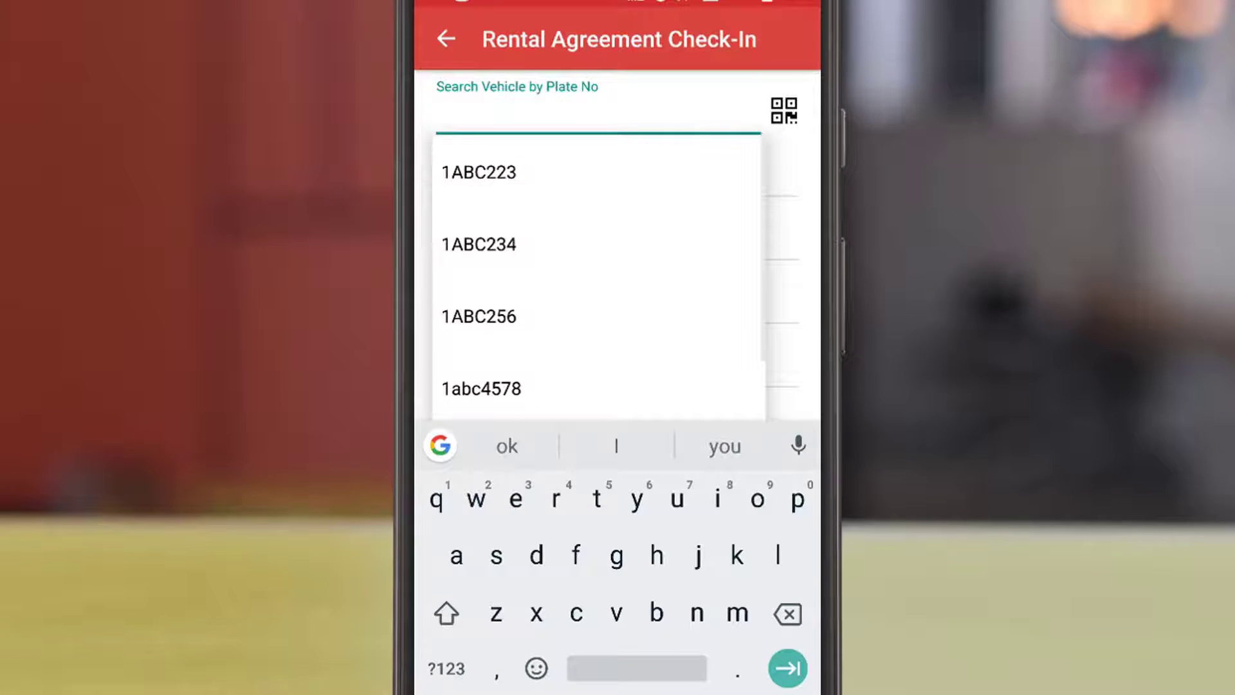
pyautogui.scroll(1, 726, 229)
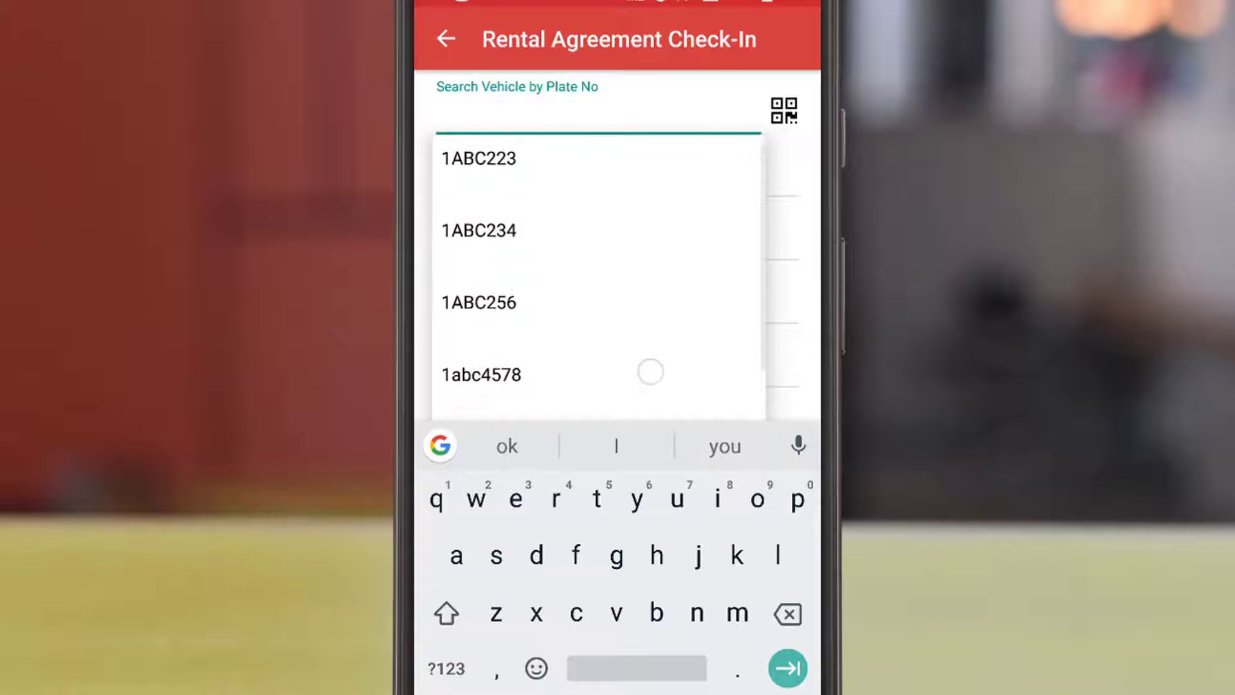
pyautogui.scroll(-1, 650, 370)
pyautogui.click(529, 313)
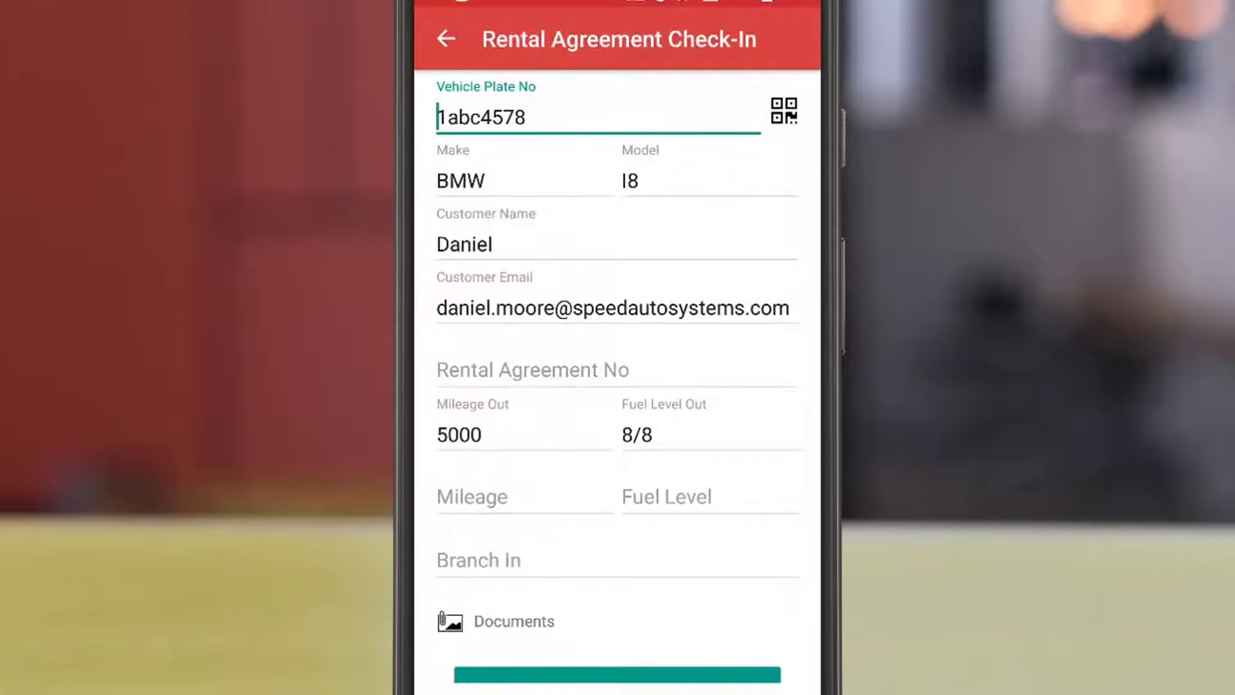
pyautogui.click(472, 497)
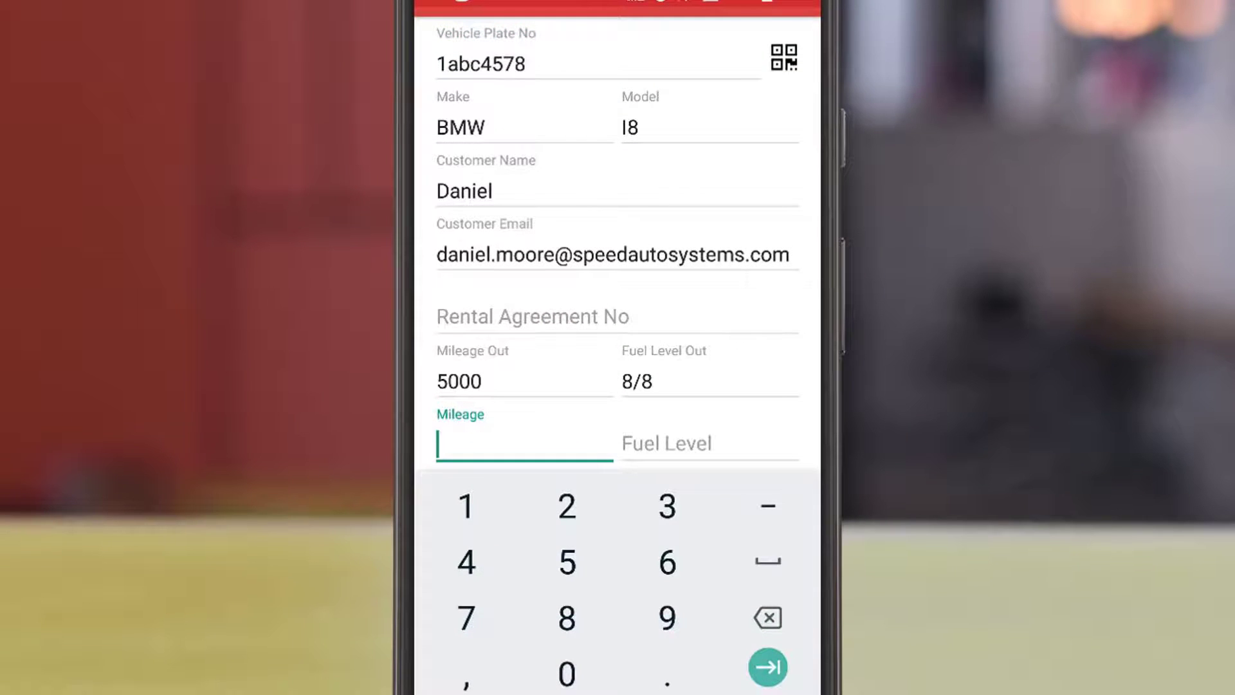
pyautogui.click(568, 562)
pyautogui.click(567, 561)
pyautogui.click(570, 674)
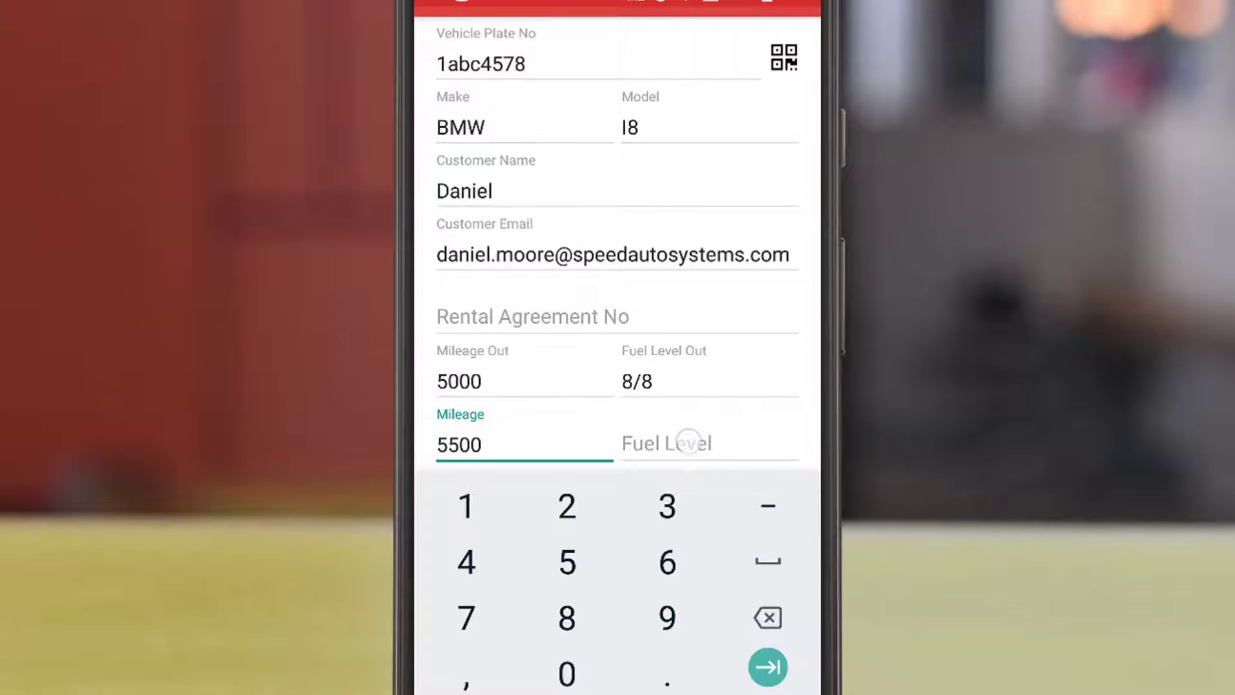
# Set fuel to 4/8 and the return branch to Main Branch, then pass the accessories checklist.
pyautogui.click(689, 442)
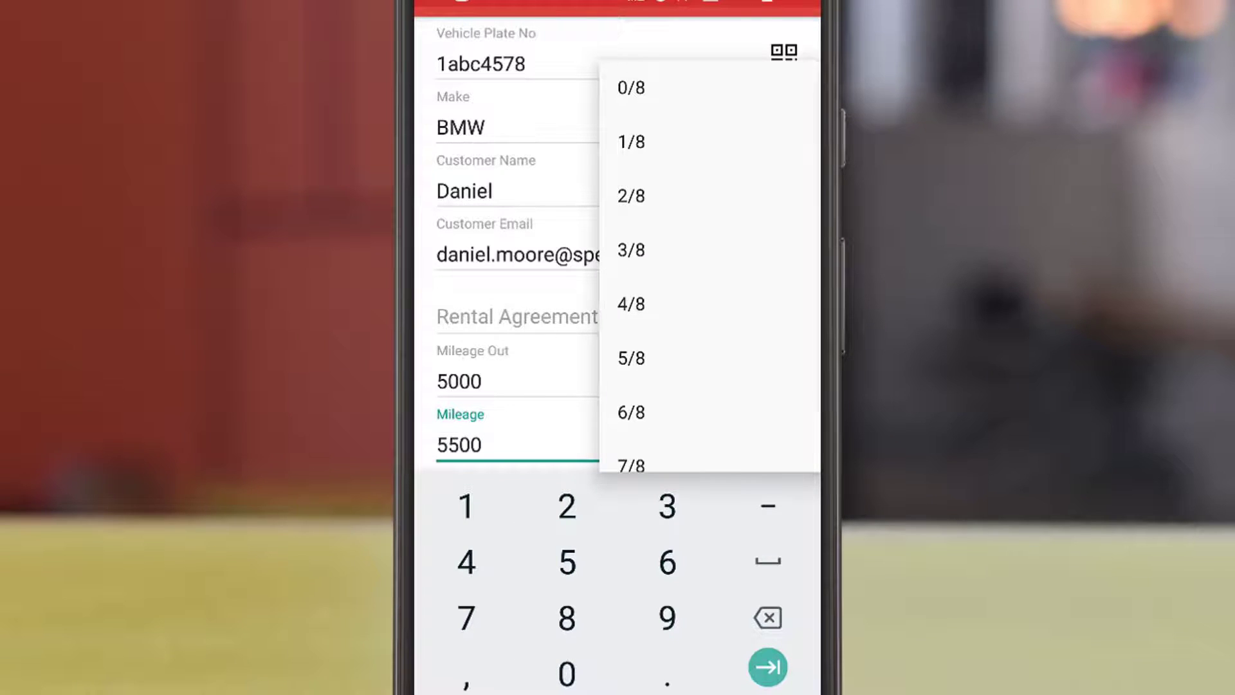
pyautogui.click(651, 305)
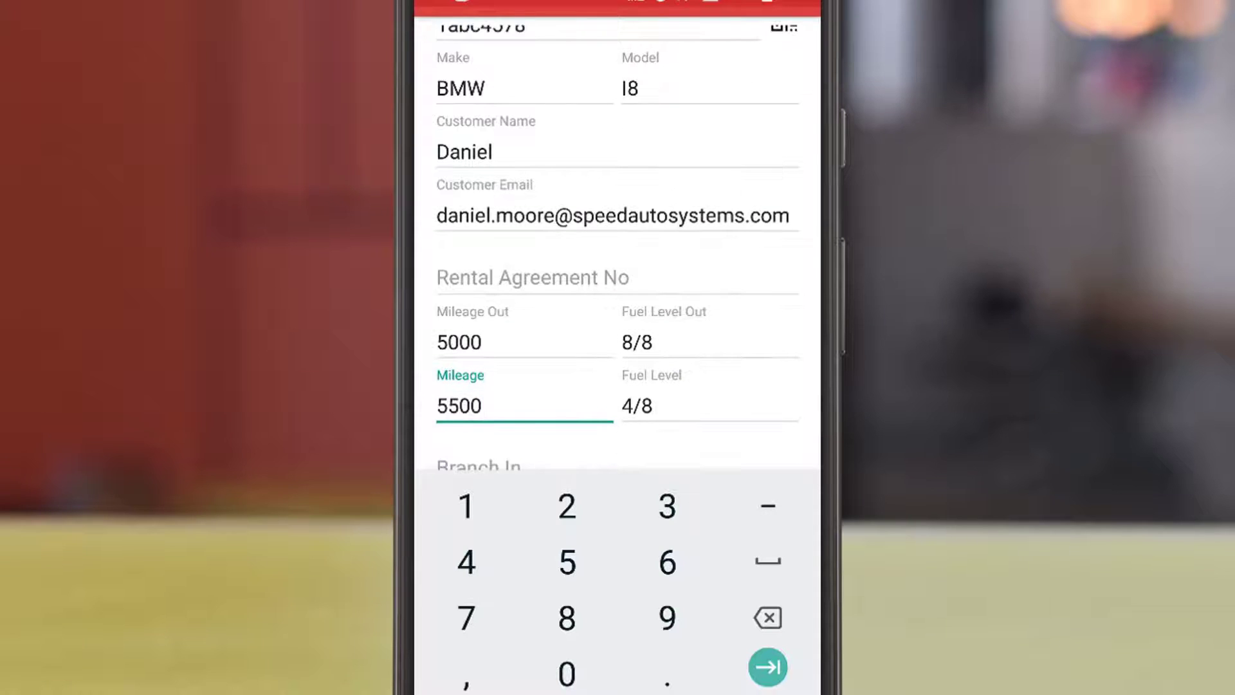
pyautogui.click(593, 470)
pyautogui.click(501, 416)
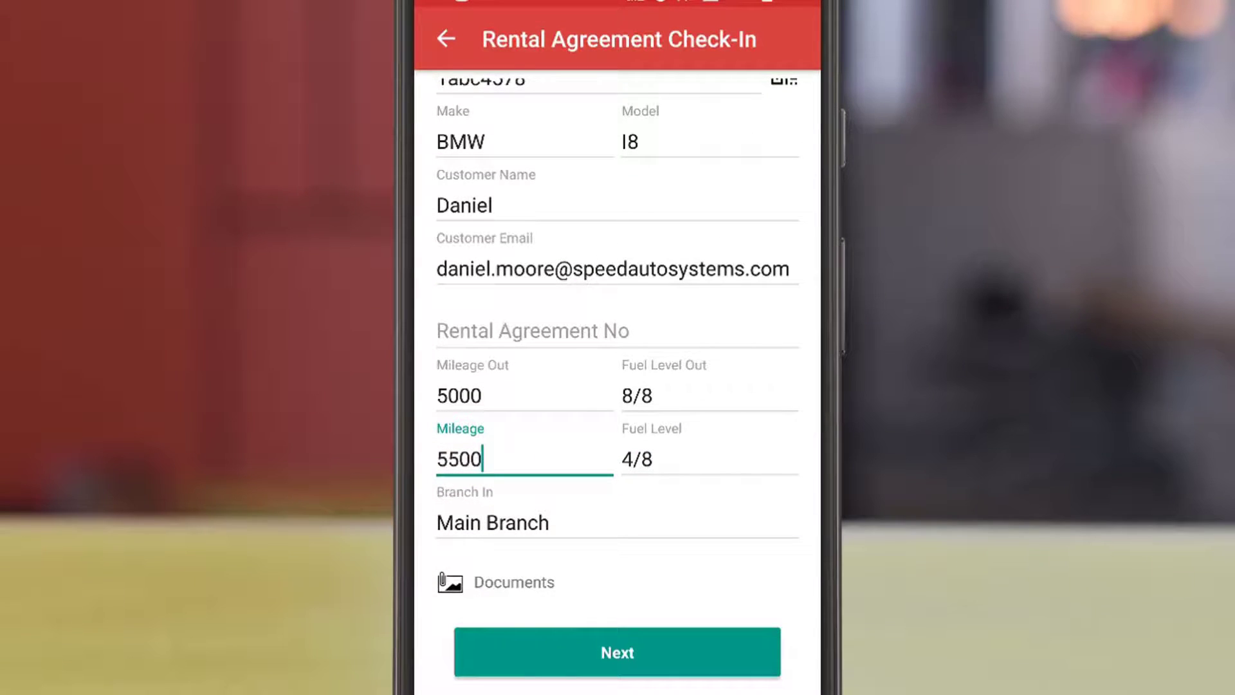
pyautogui.press('Escape')
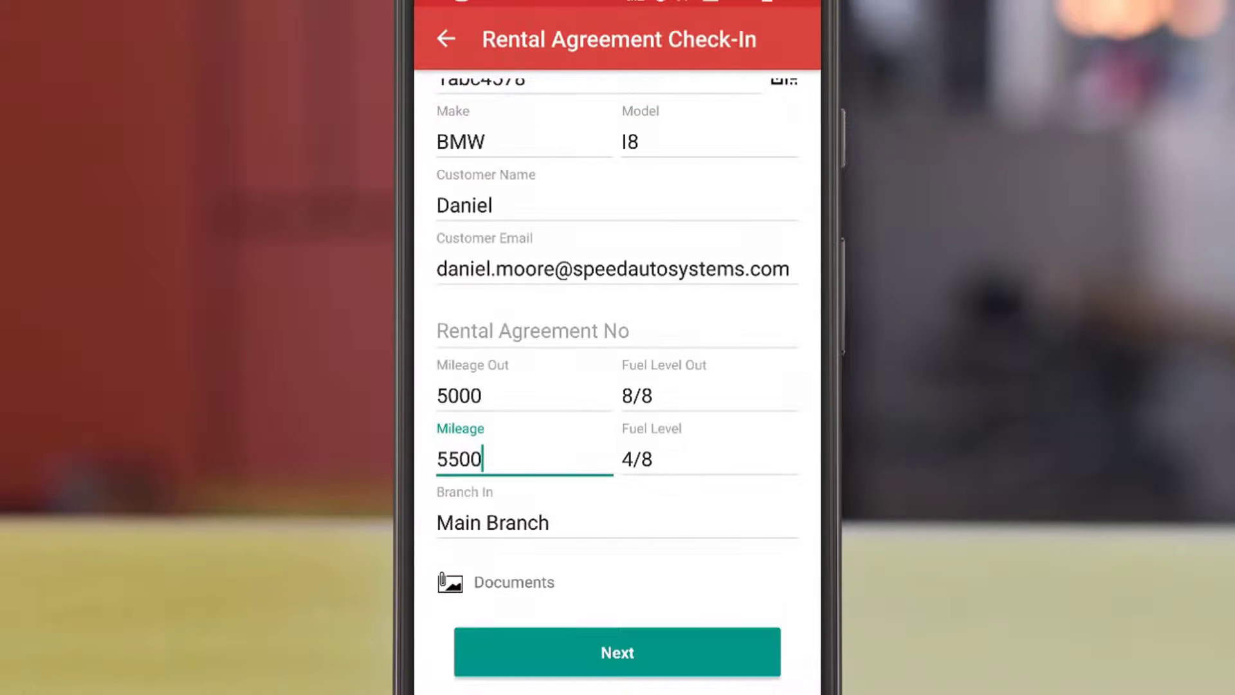
pyautogui.click(617, 653)
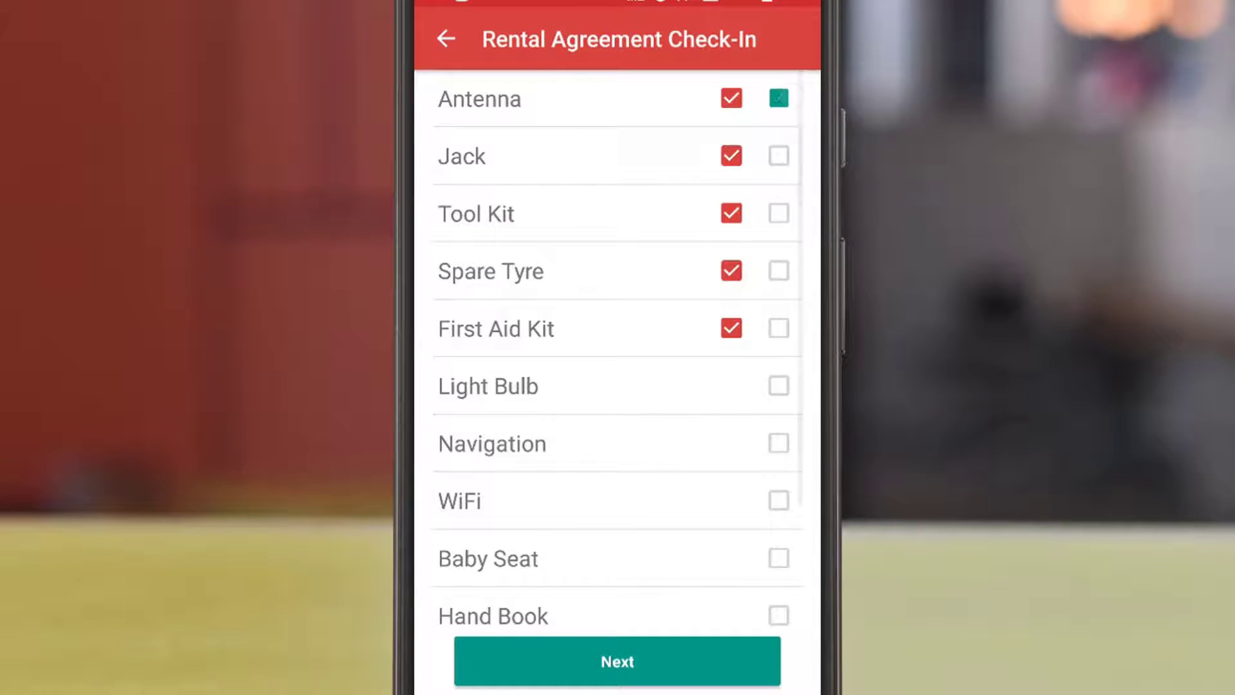
pyautogui.scroll(-3, 796, 290)
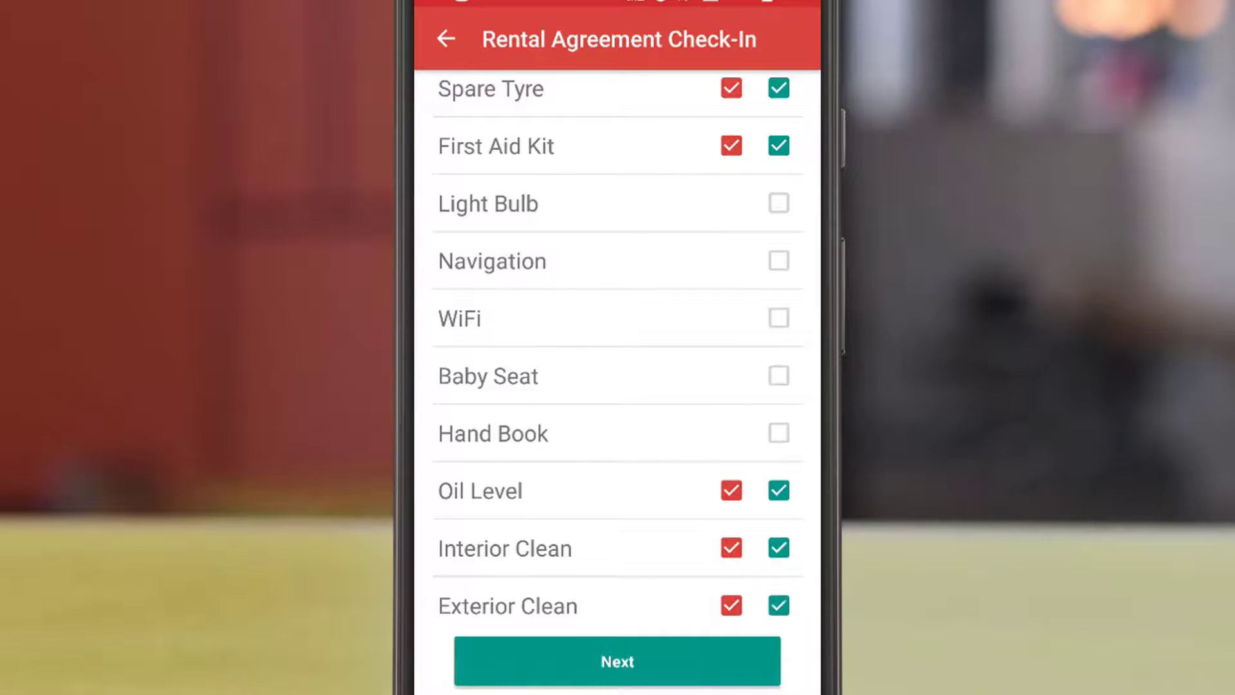
pyautogui.click(710, 663)
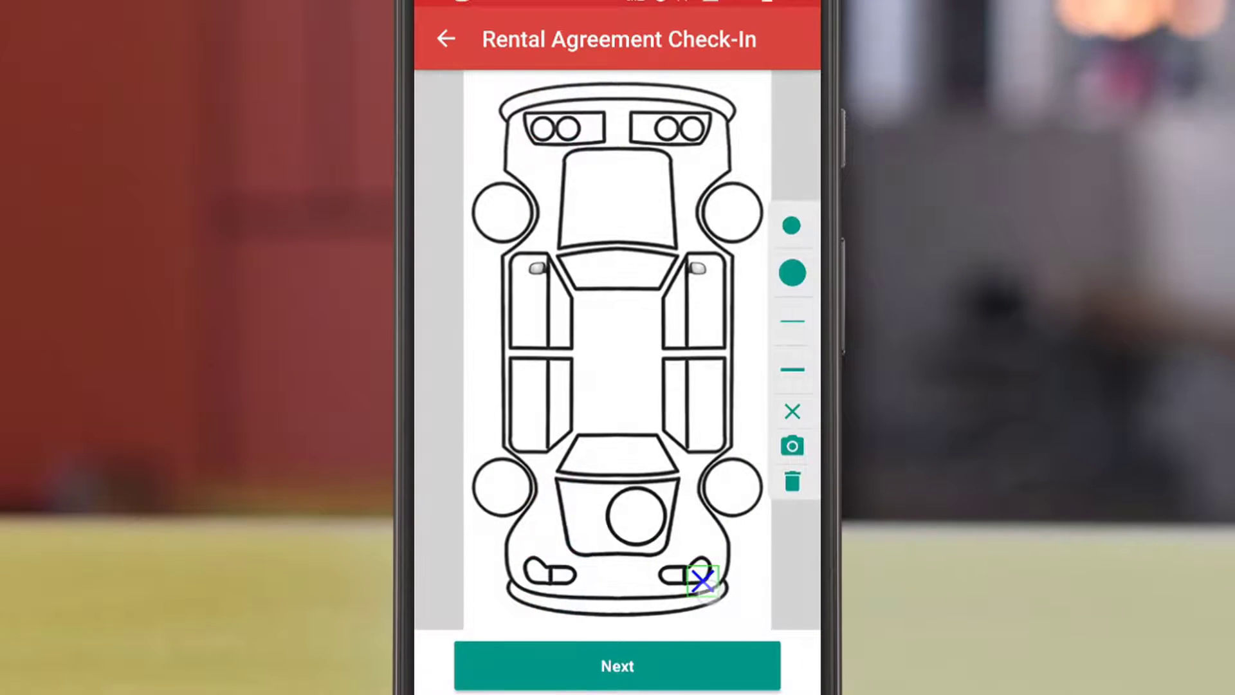
# Add a photographed scratch described as 'scratch' to the check-in damage diagram.
pyautogui.click(702, 580)
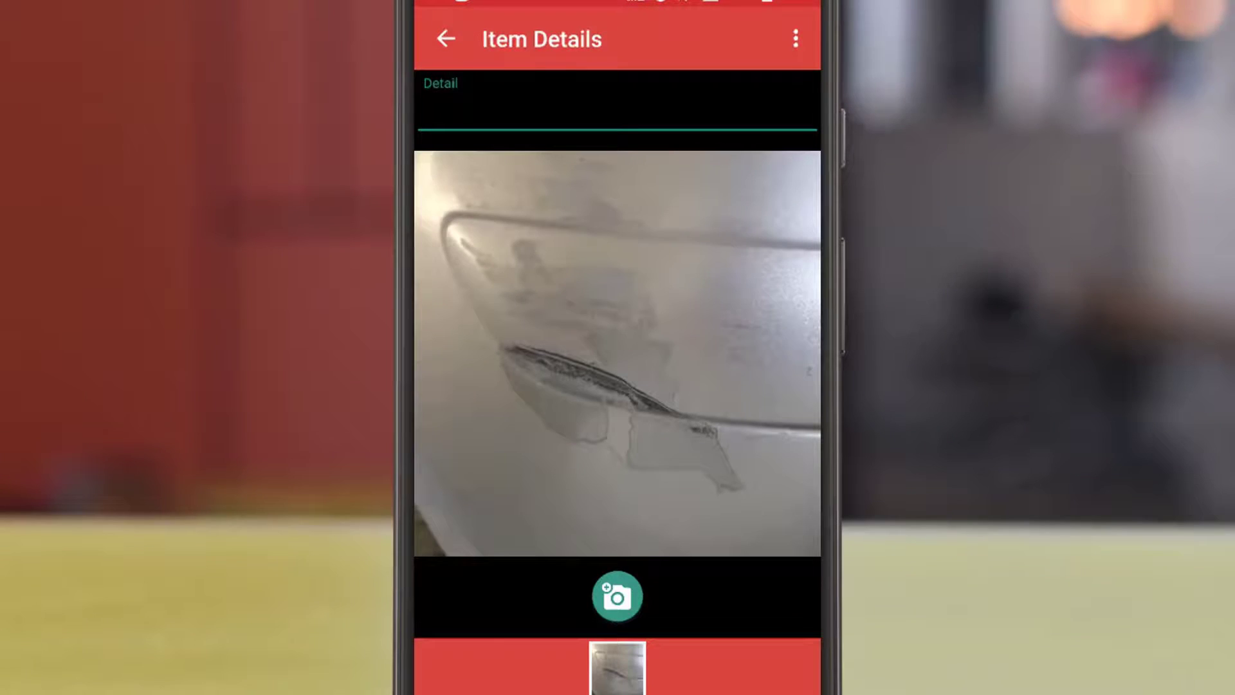
pyautogui.write('scra')
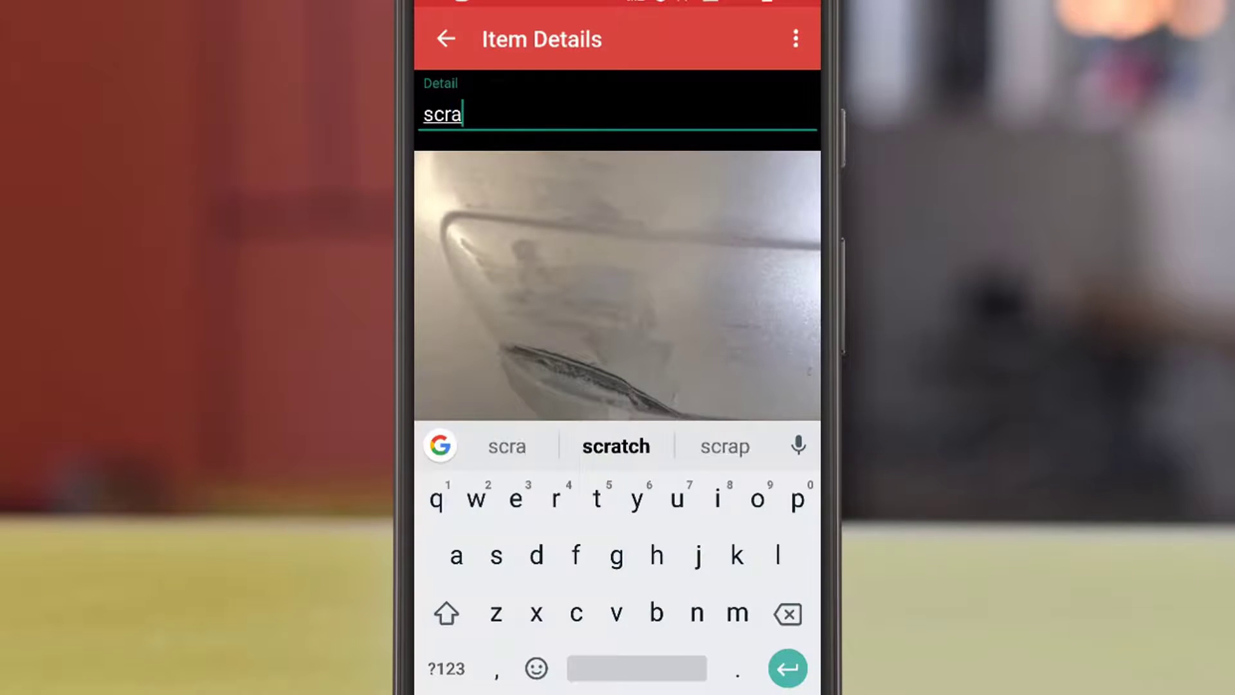
pyautogui.write('tch')
pyautogui.press('Escape')
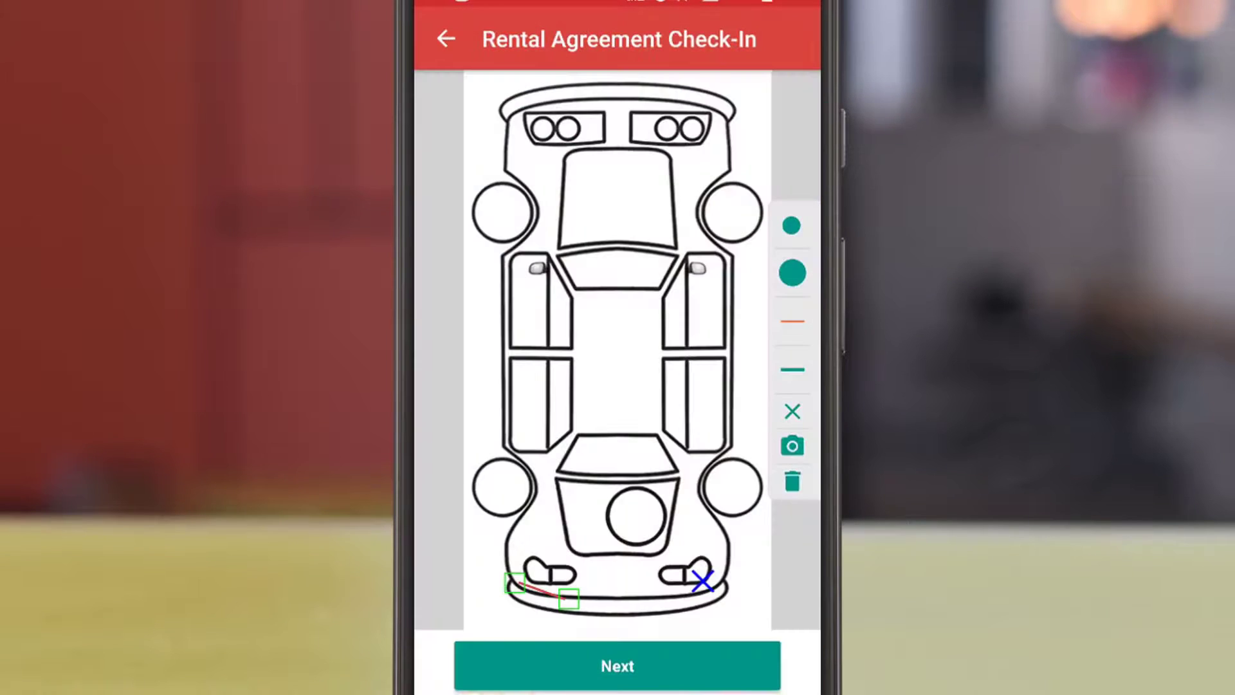
# Pass the interior diagram, add the customer signature, and finish the check-in.
pyautogui.click(678, 662)
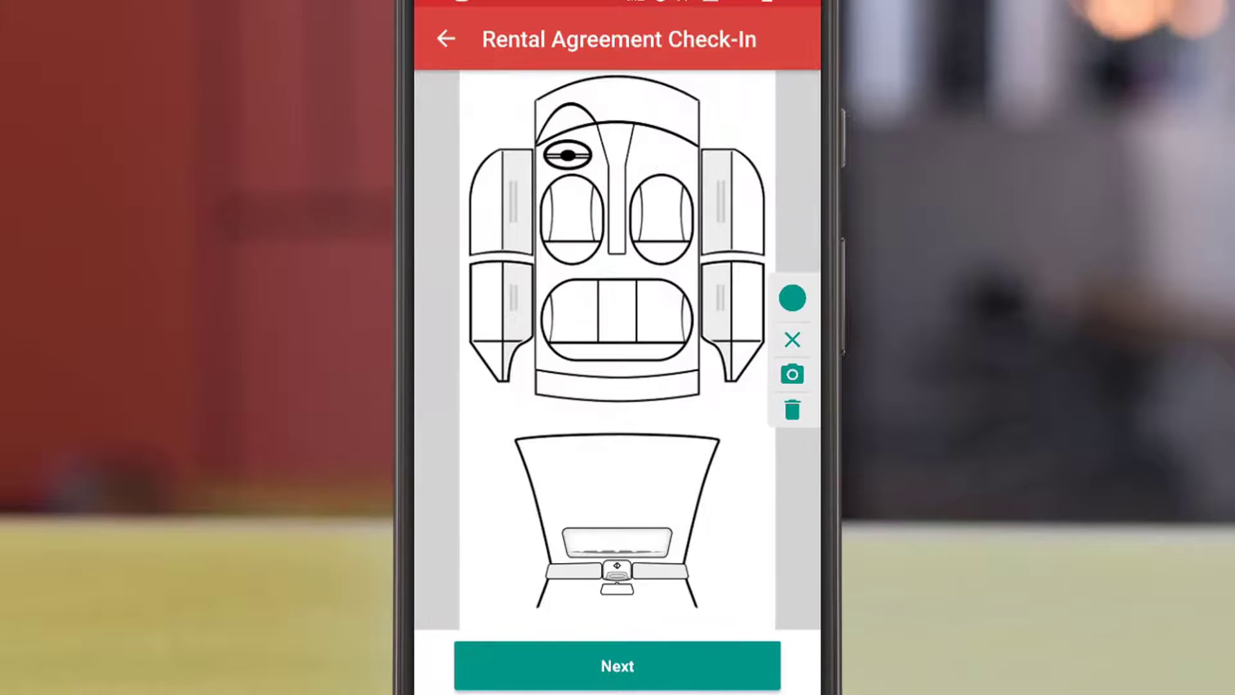
pyautogui.click(657, 672)
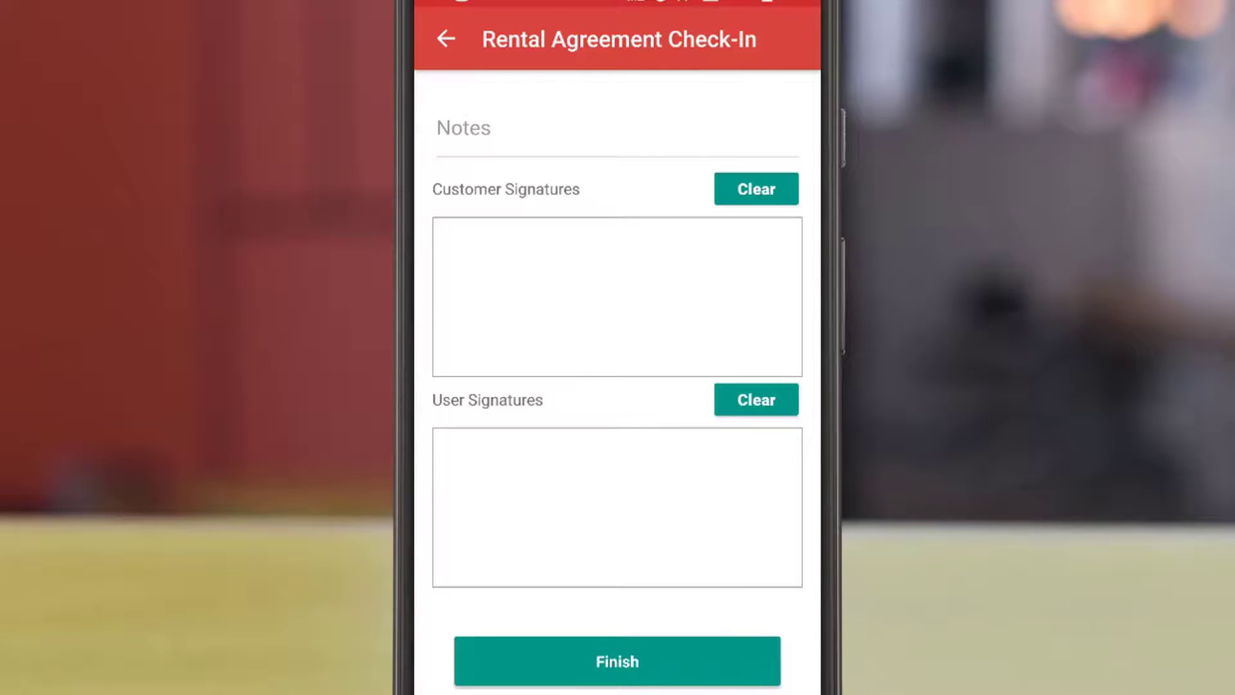
pyautogui.moveTo(510, 321); pyautogui.dragTo(599, 301)
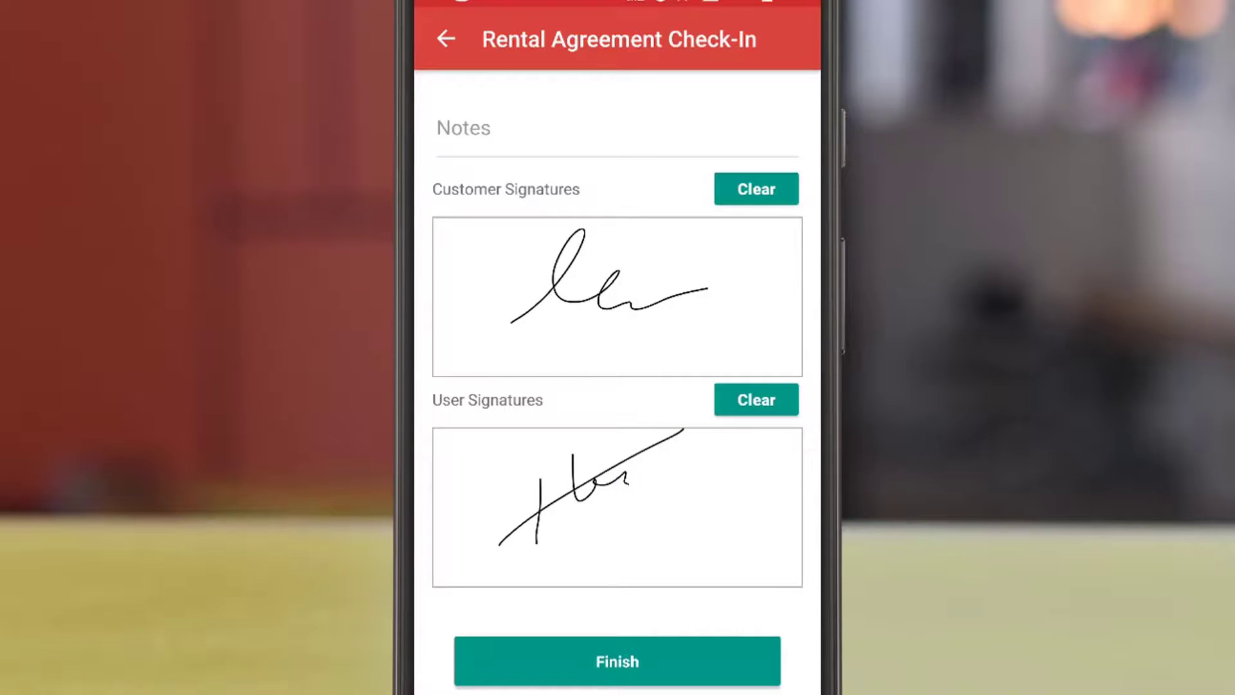
pyautogui.click(656, 662)
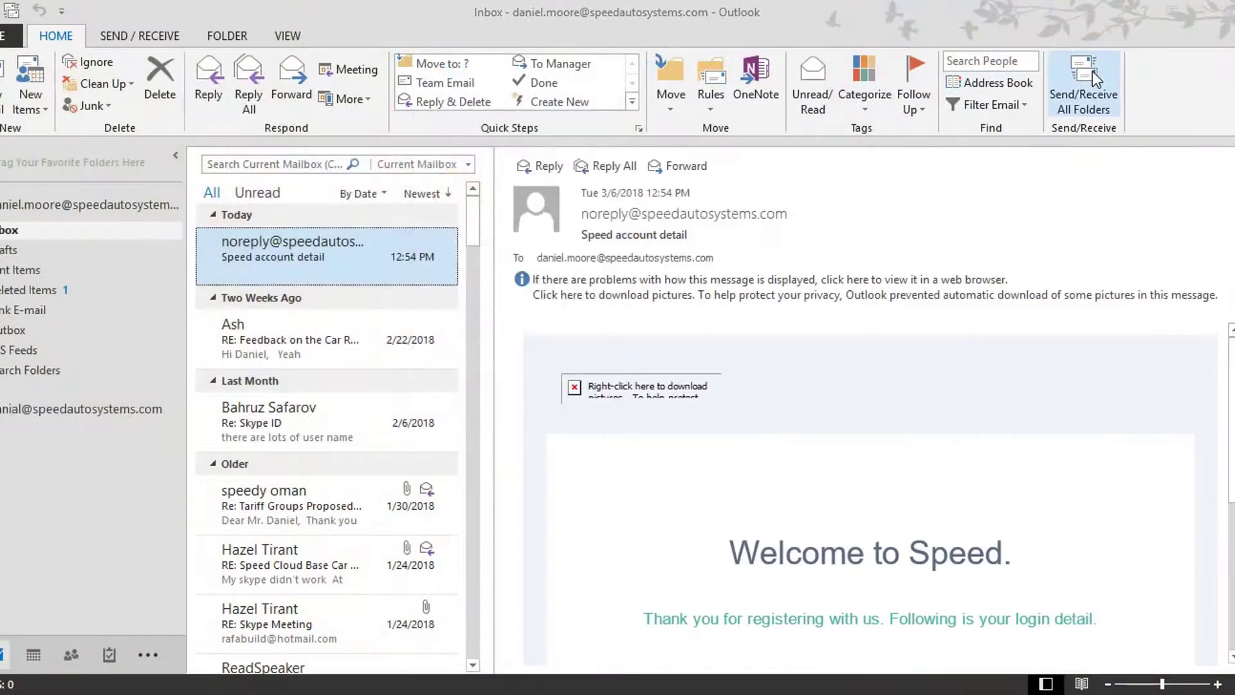
# Fetch new mail and open the latest Vehicle Check Card email.
pyautogui.click(1084, 90)
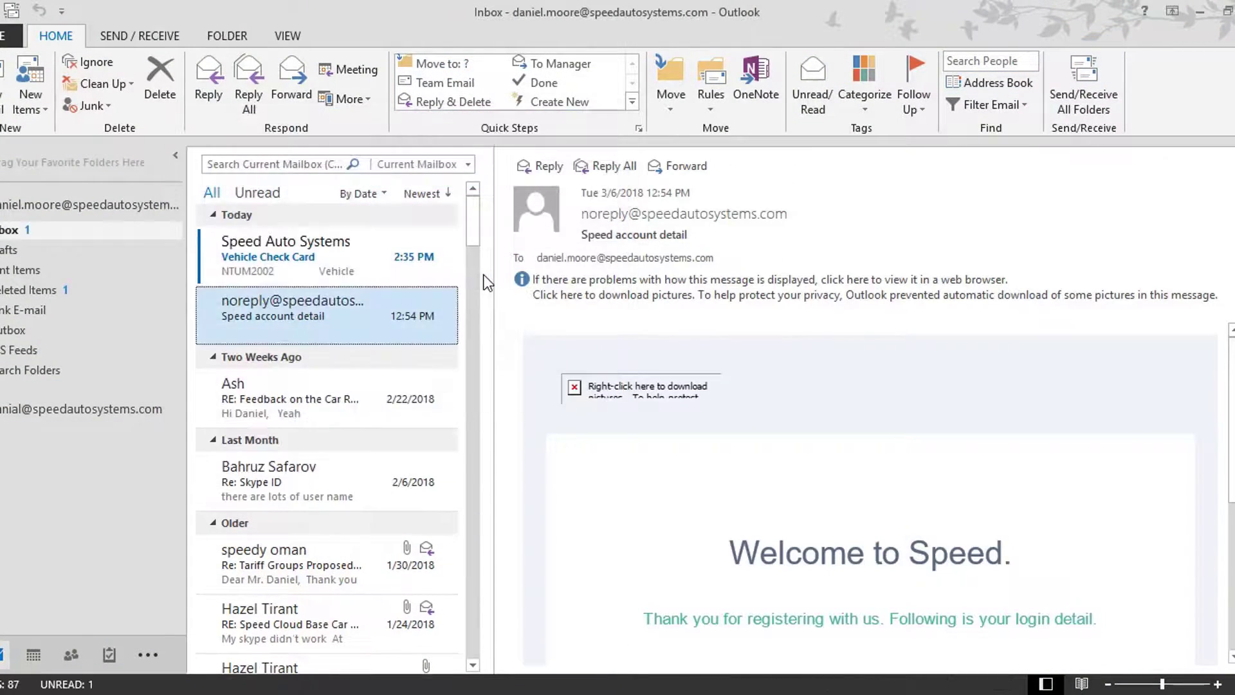
pyautogui.click(268, 260)
pyautogui.click(277, 450)
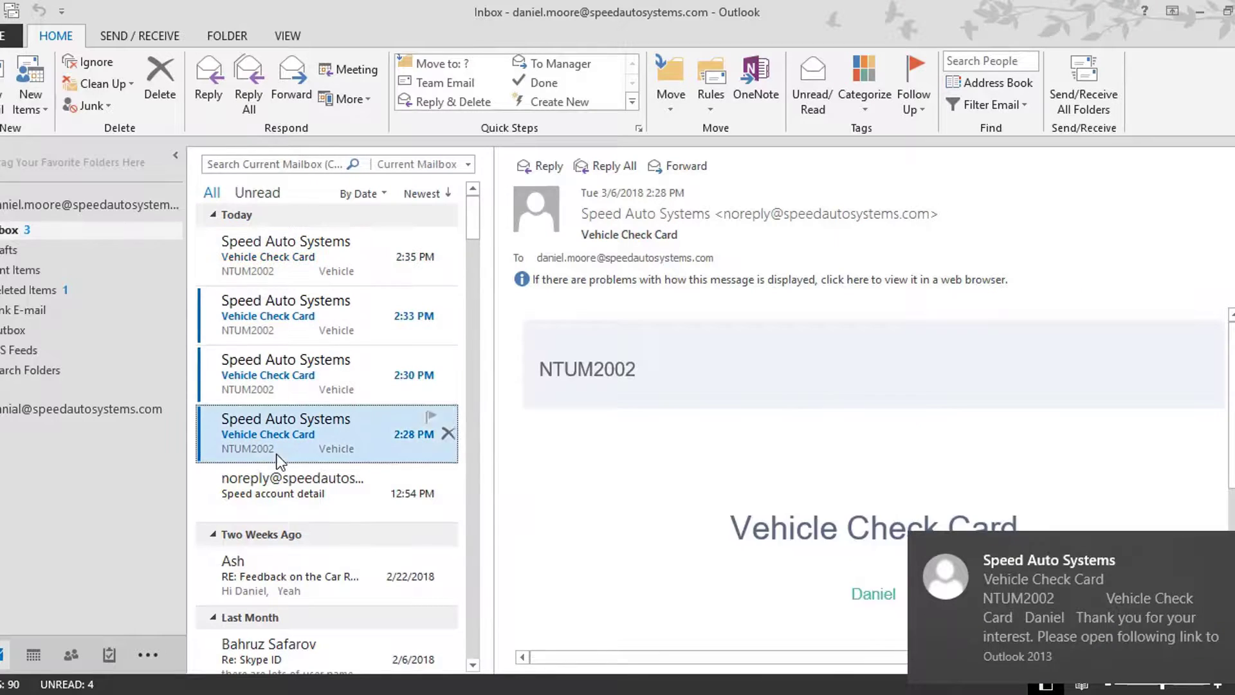
pyautogui.click(283, 380)
pyautogui.press('Up')
pyautogui.press('Up')
pyautogui.scroll(-3, 673, 408)
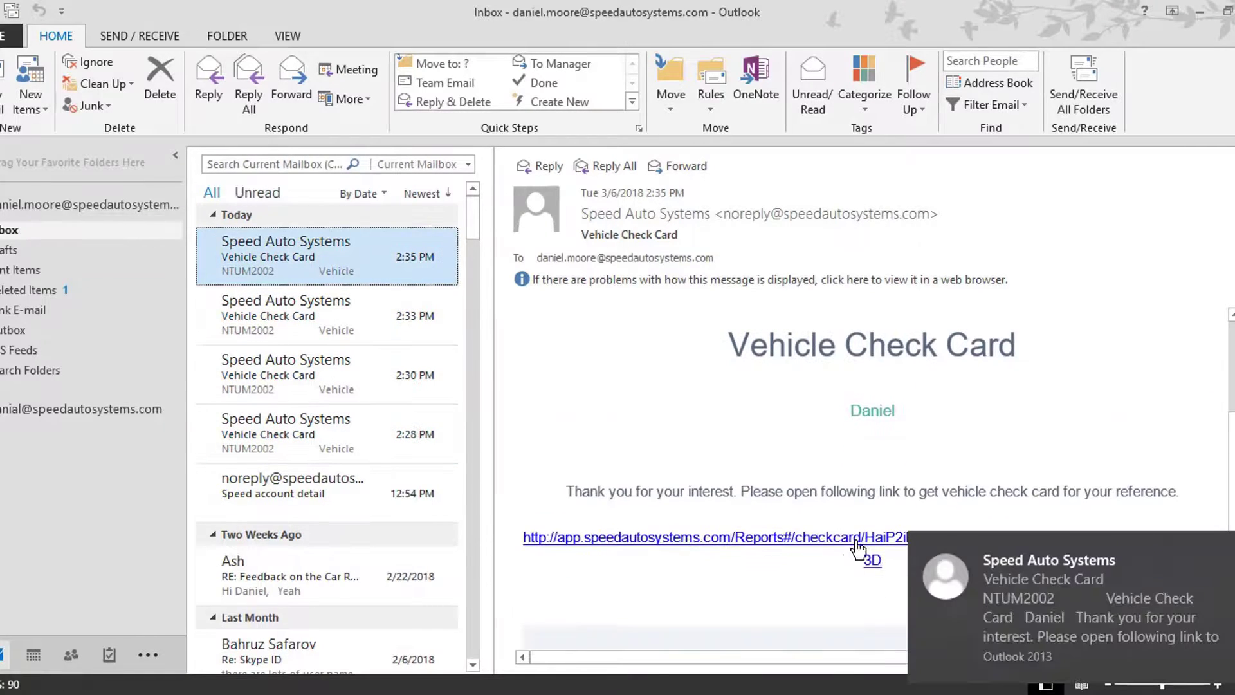
# View the linked NTUM2002 check card in the browser, then close it.
pyautogui.click(855, 538)
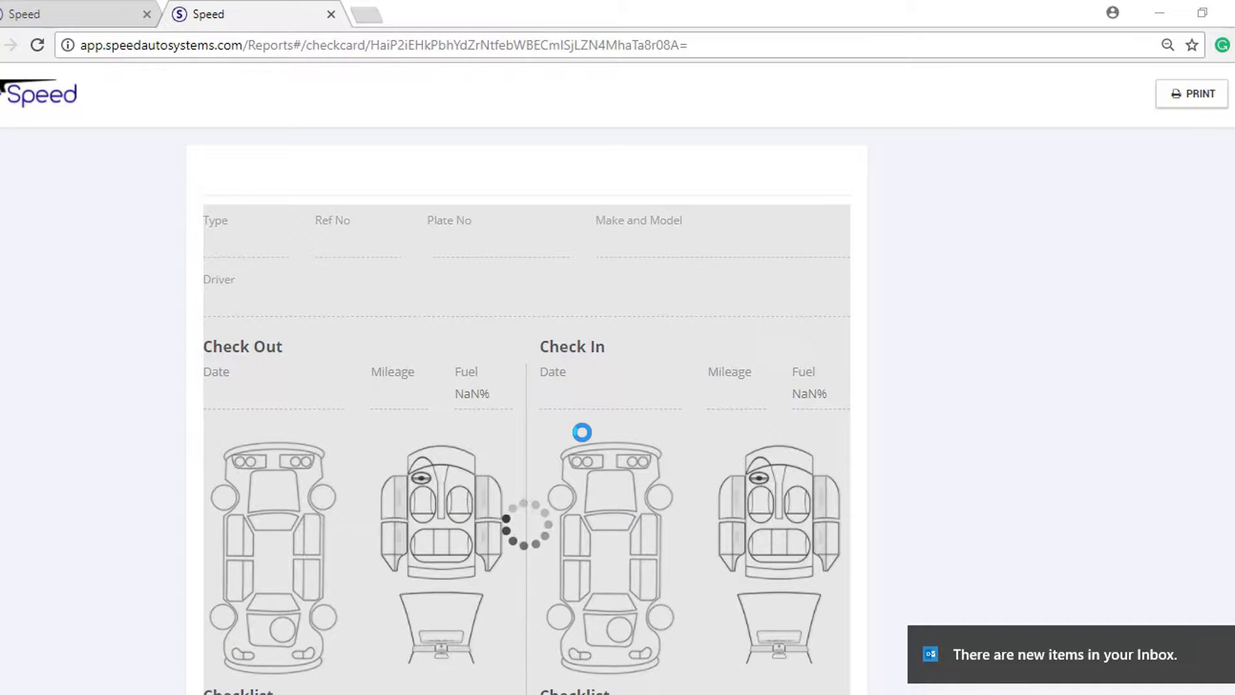
pyautogui.scroll(-5, 593, 389)
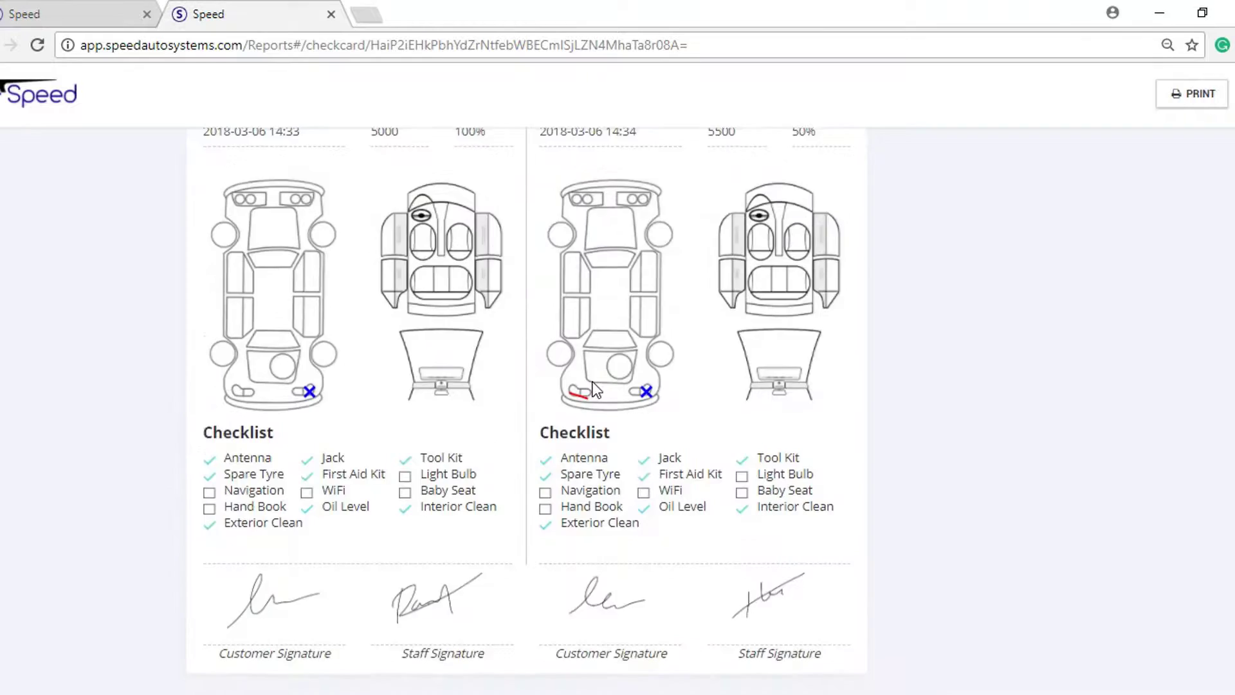
pyautogui.scroll(5, 596, 390)
pyautogui.hotkey('ctrl', 'w')
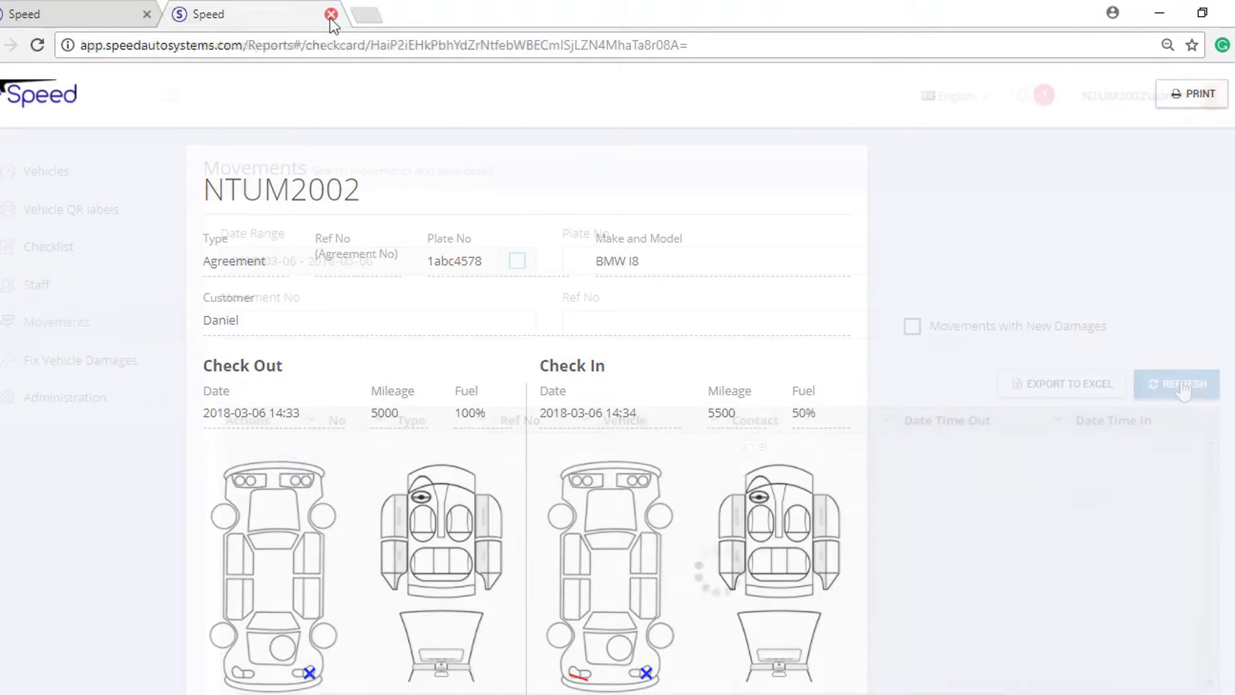
# View movement 55595's details and browse its documents, checklist and exterior damage tabs.
pyautogui.click(293, 449)
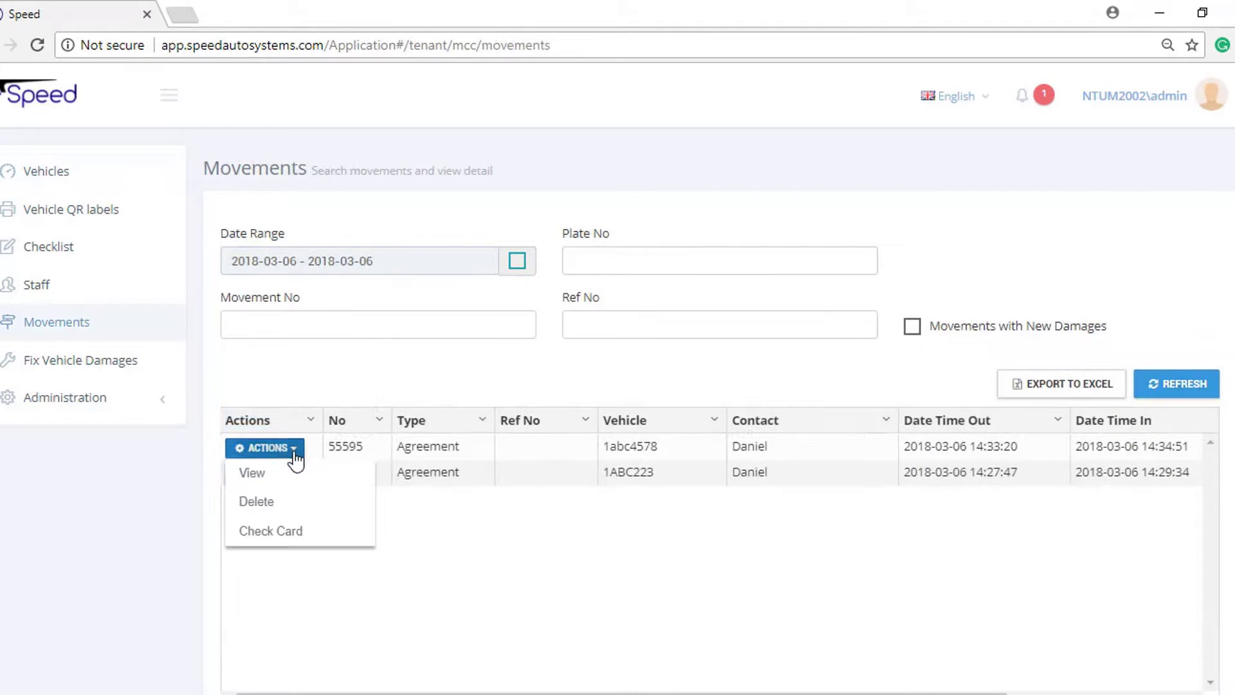
pyautogui.click(262, 475)
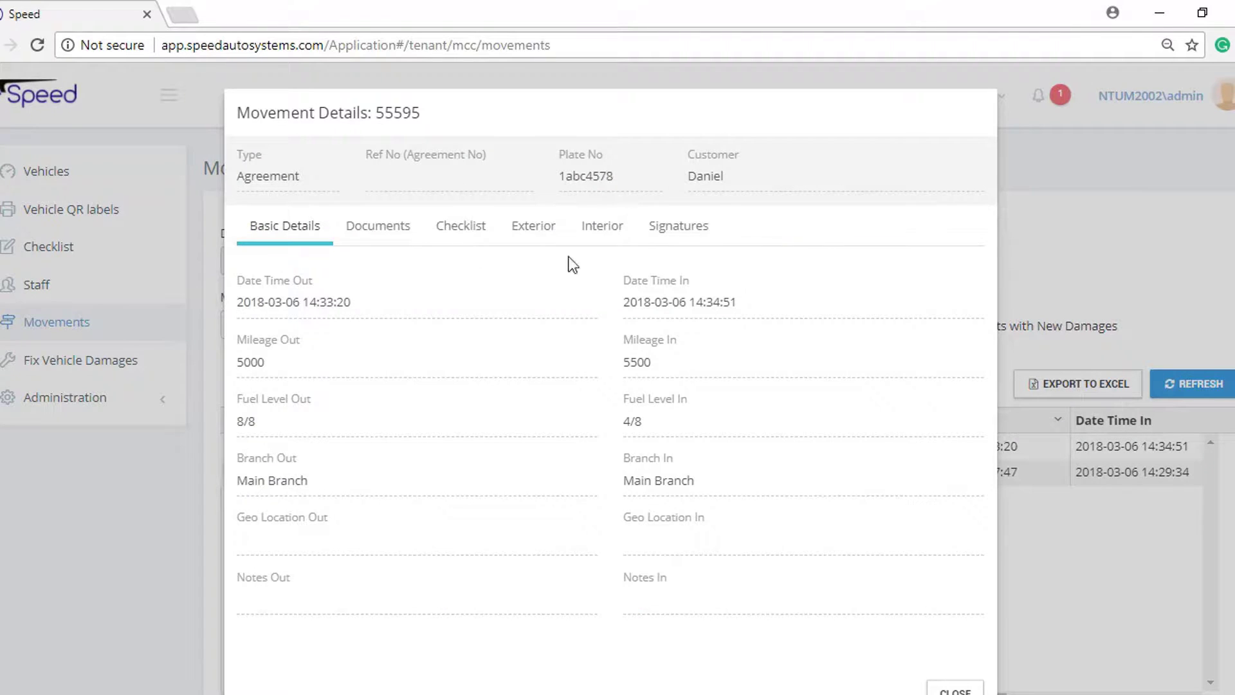
pyautogui.click(392, 231)
pyautogui.click(473, 235)
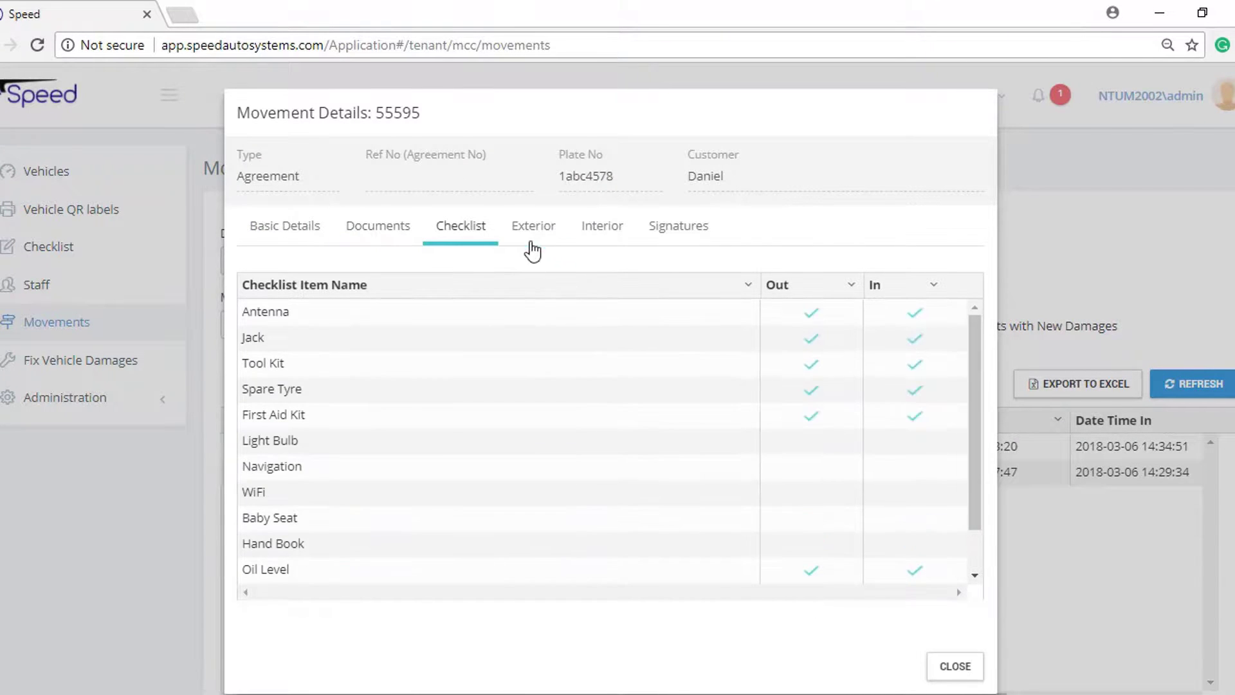
pyautogui.click(531, 244)
# Inspect the crack and small scratch damage photos for movement 55595.
pyautogui.scroll(-3, 460, 533)
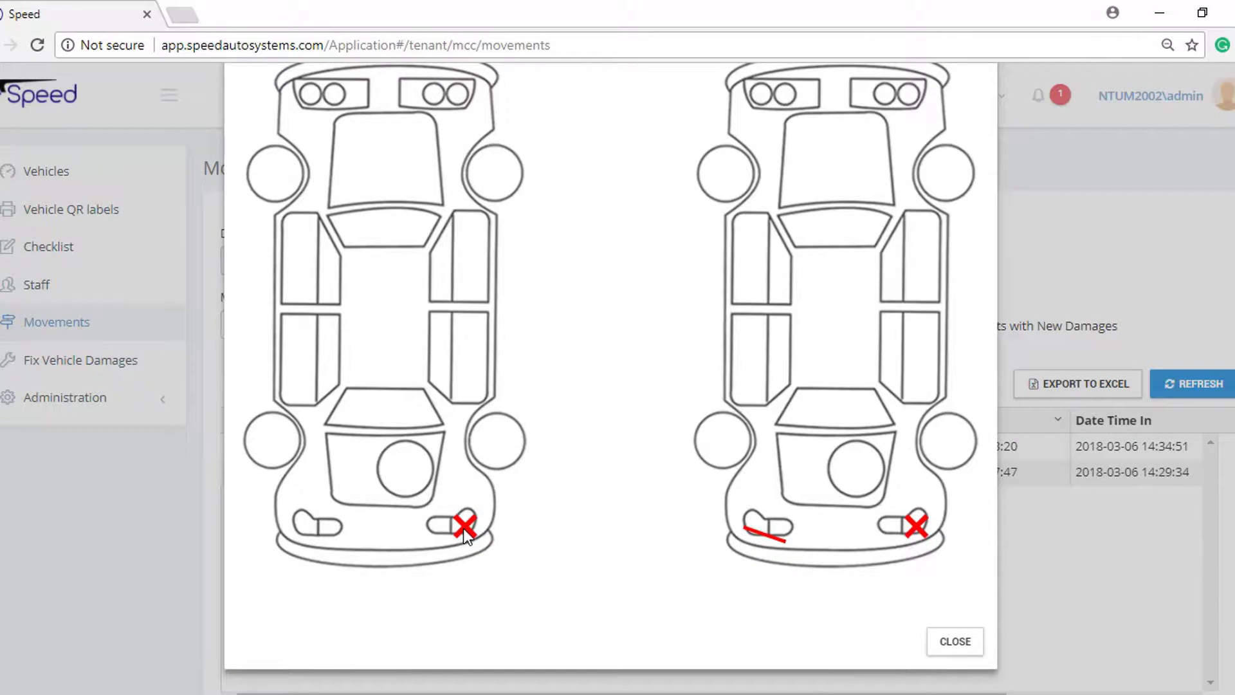
pyautogui.click(466, 528)
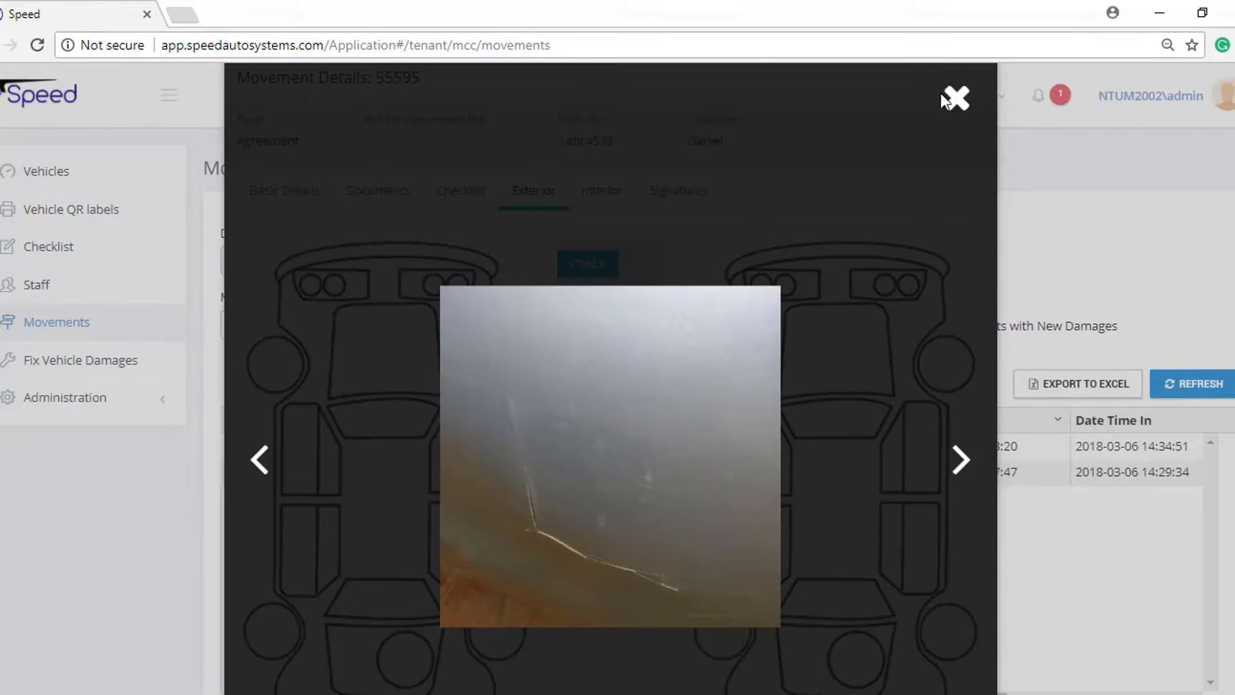
pyautogui.click(953, 98)
pyautogui.click(771, 539)
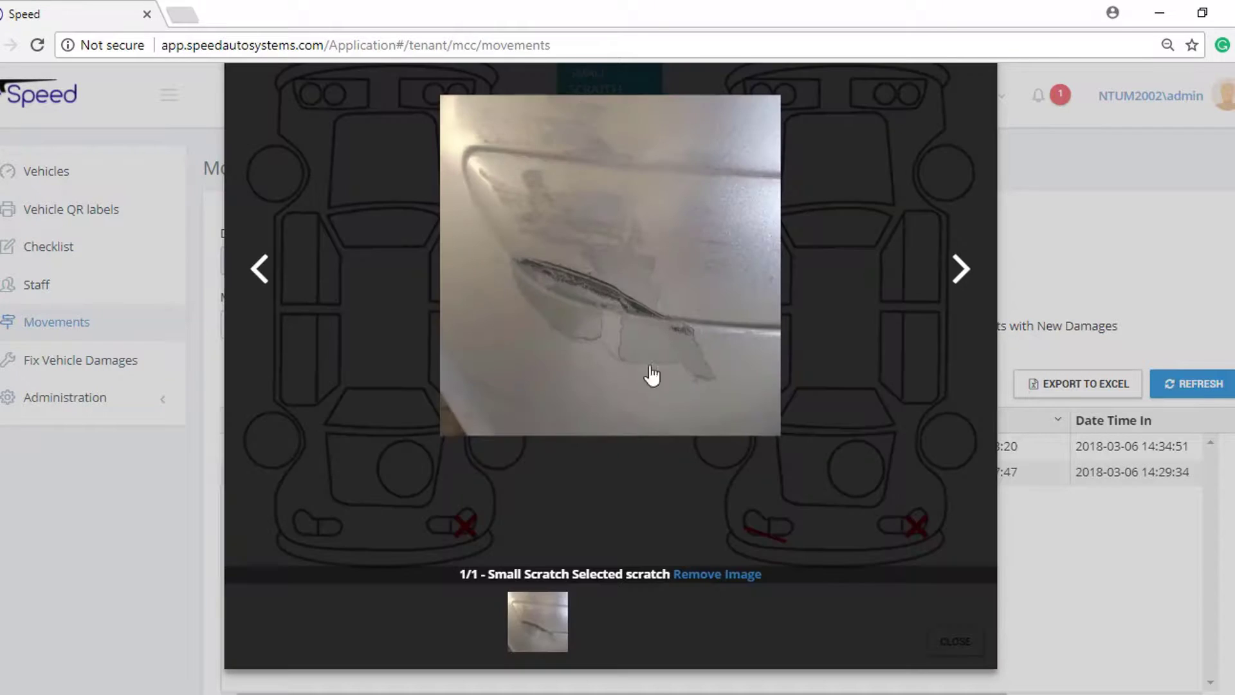
pyautogui.click(727, 463)
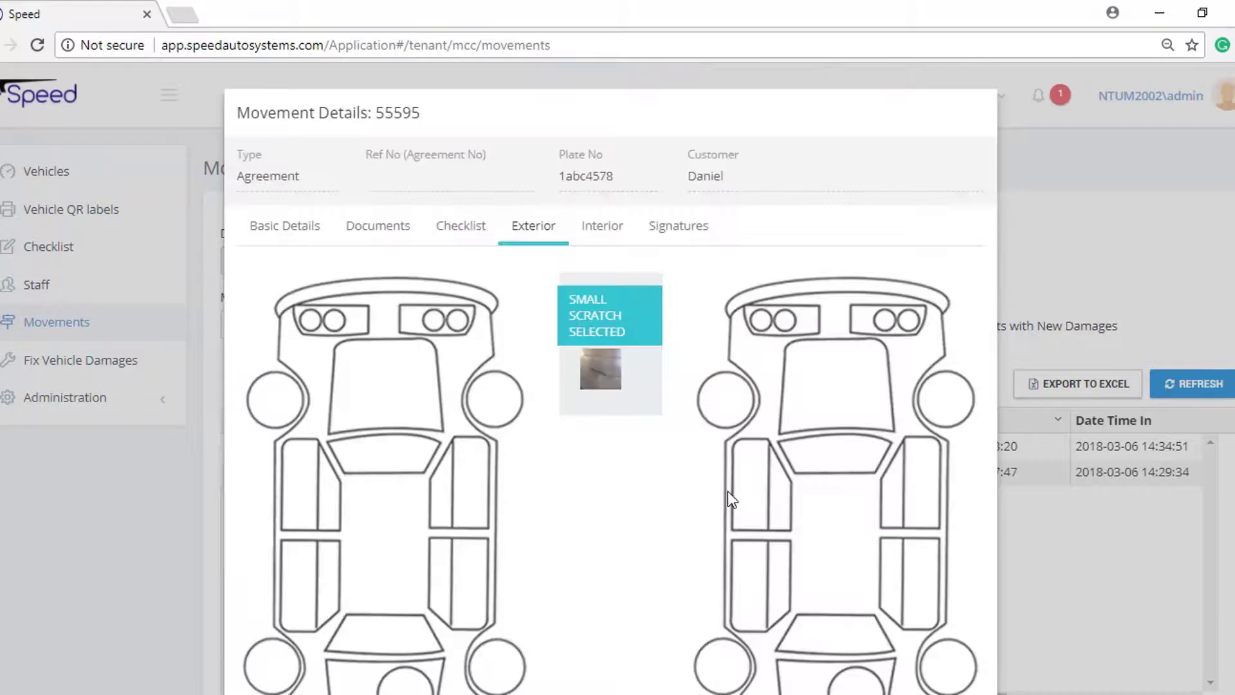
# Review the interior damage and signatures, then open movement 55595's check card.
pyautogui.click(593, 222)
pyautogui.click(678, 225)
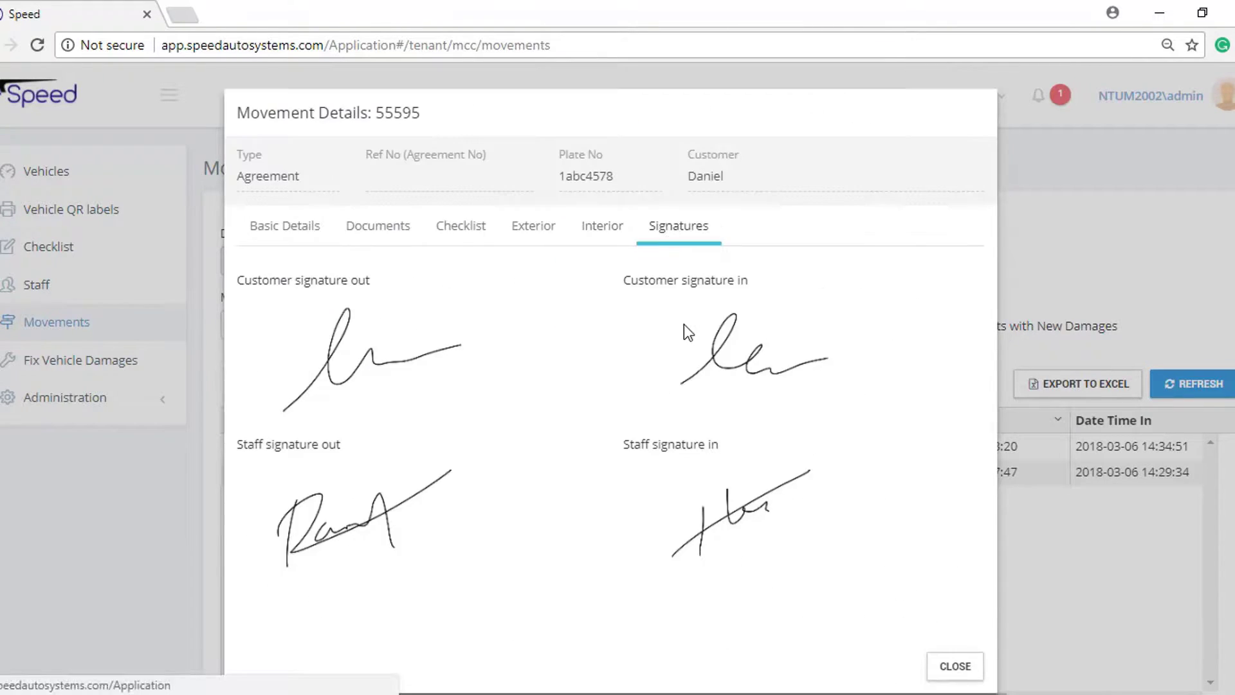
pyautogui.click(972, 643)
pyautogui.click(285, 454)
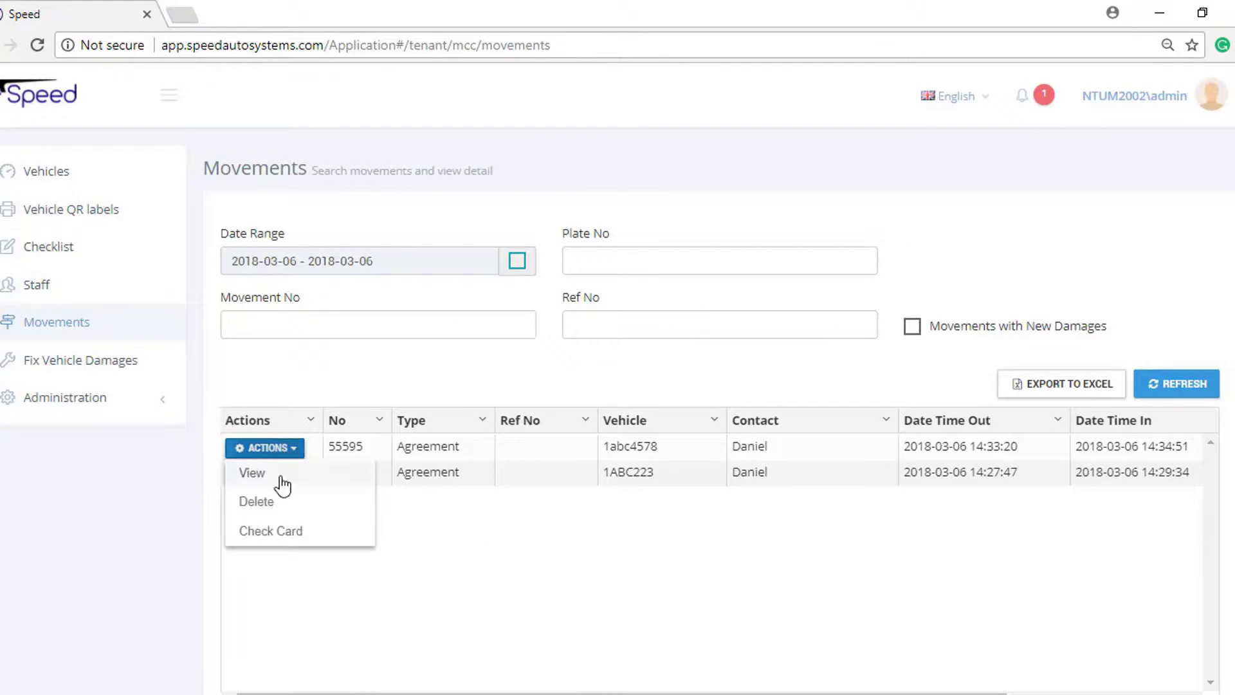
pyautogui.click(281, 531)
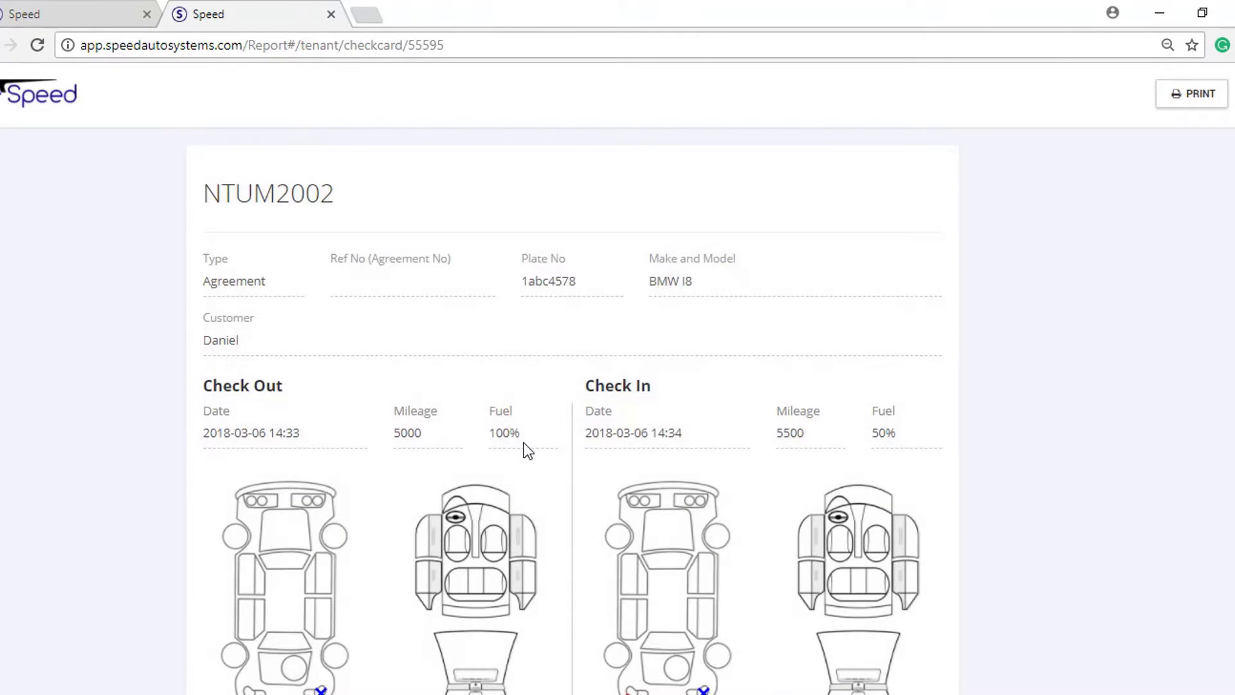
# Scroll through check card 55595's out and in checklists and signatures.
pyautogui.scroll(-5, 523, 441)
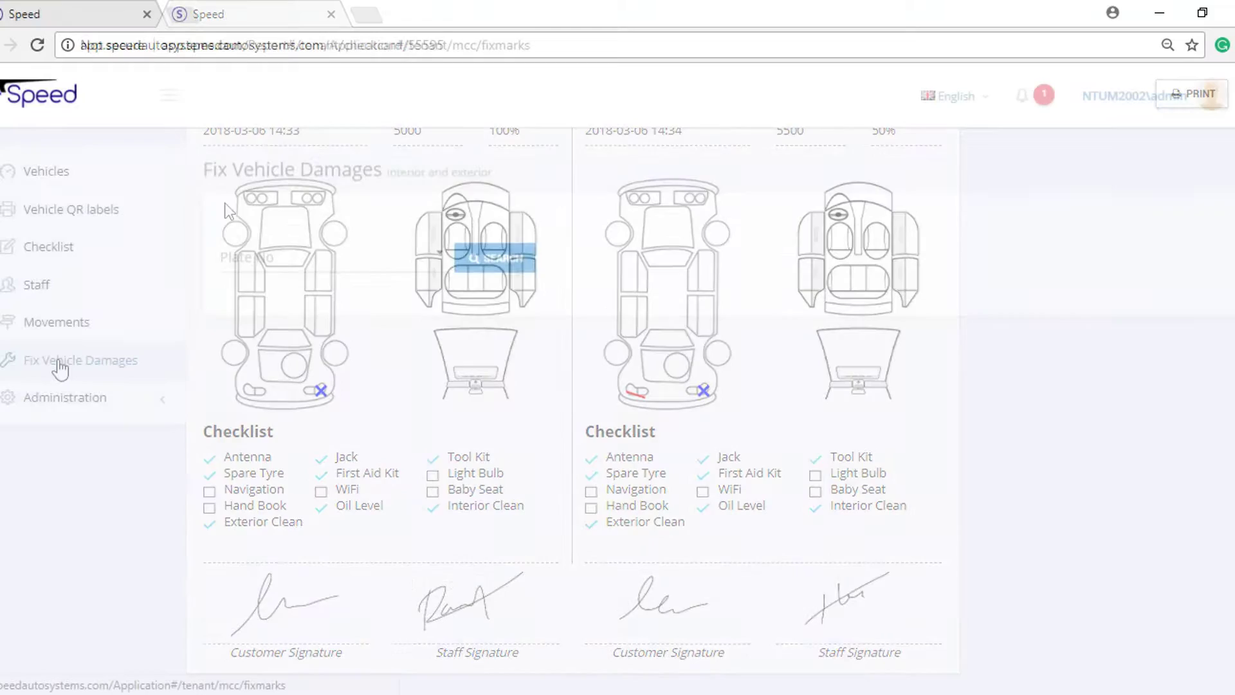
# Load the recorded damages for the BMW I8 with plate 1abc4578.
pyautogui.click(383, 255)
pyautogui.write('1')
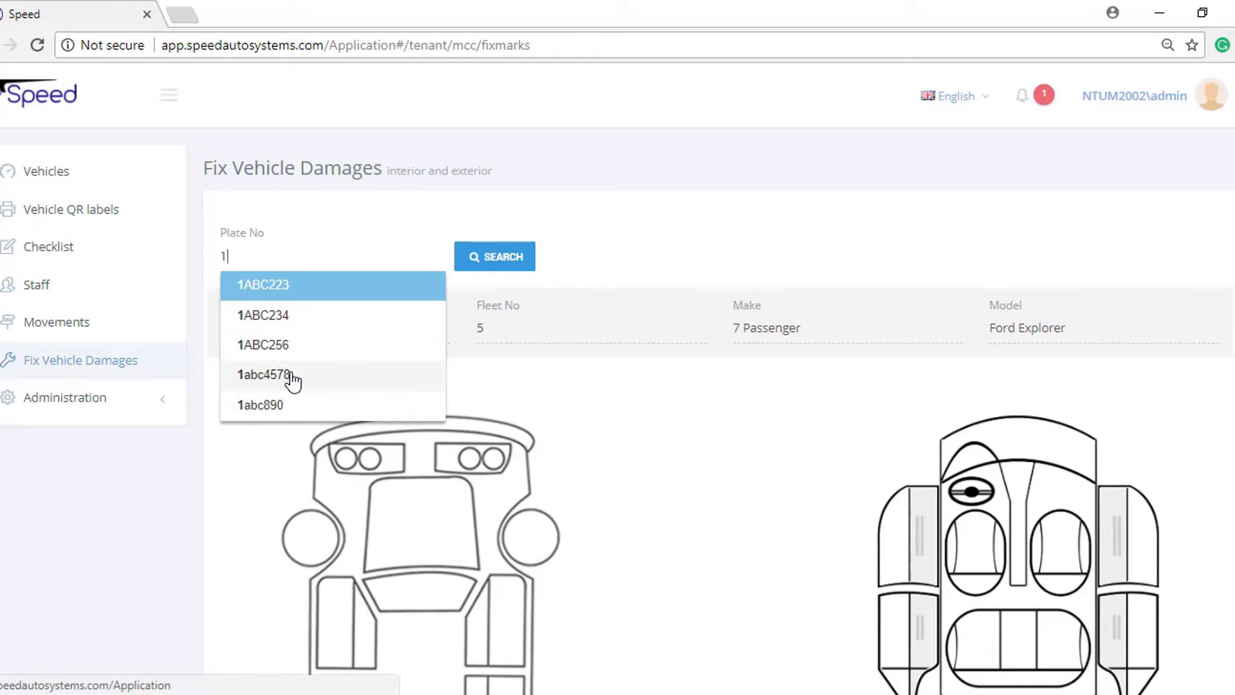
pyautogui.click(292, 381)
pyautogui.click(504, 257)
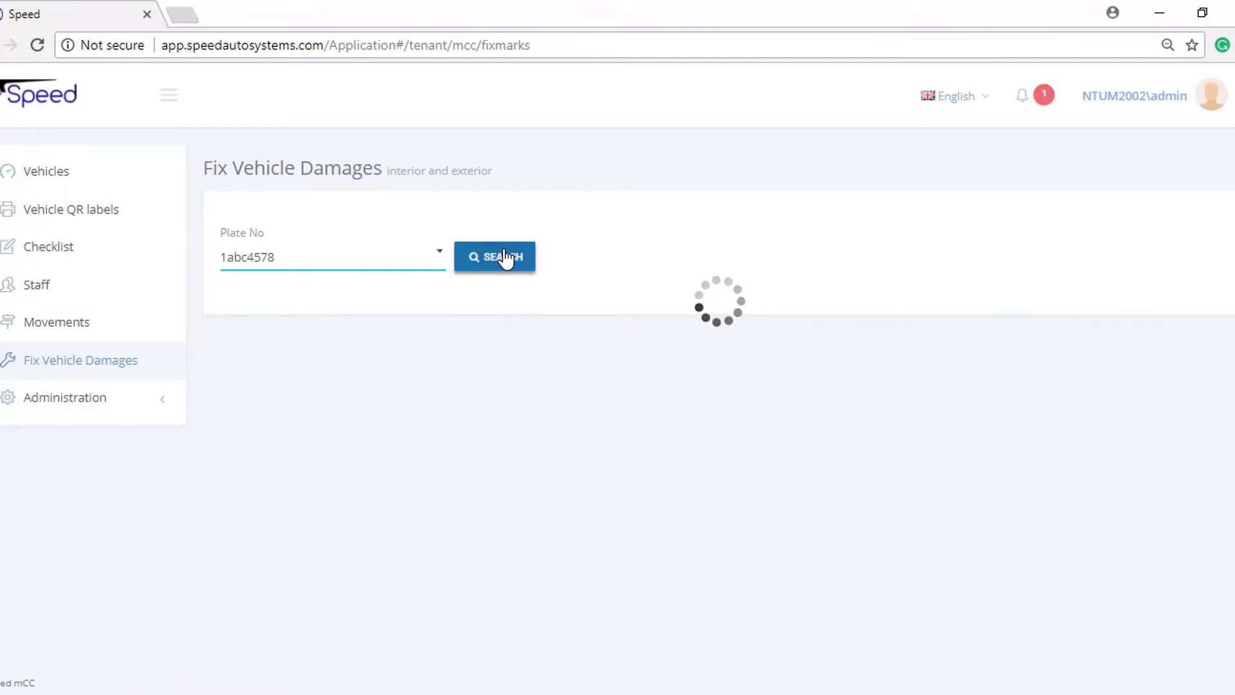
pyautogui.scroll(-5, 329, 241)
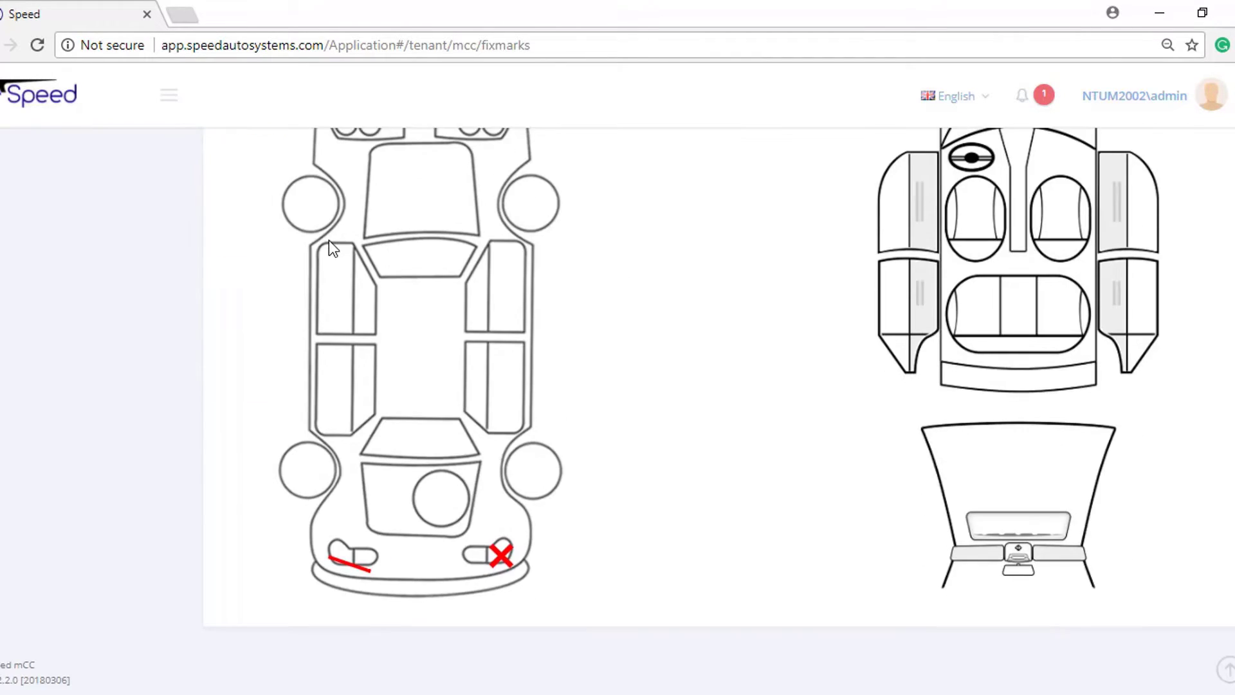
# Mark the front scratch as repaired and confirm.
pyautogui.click(351, 566)
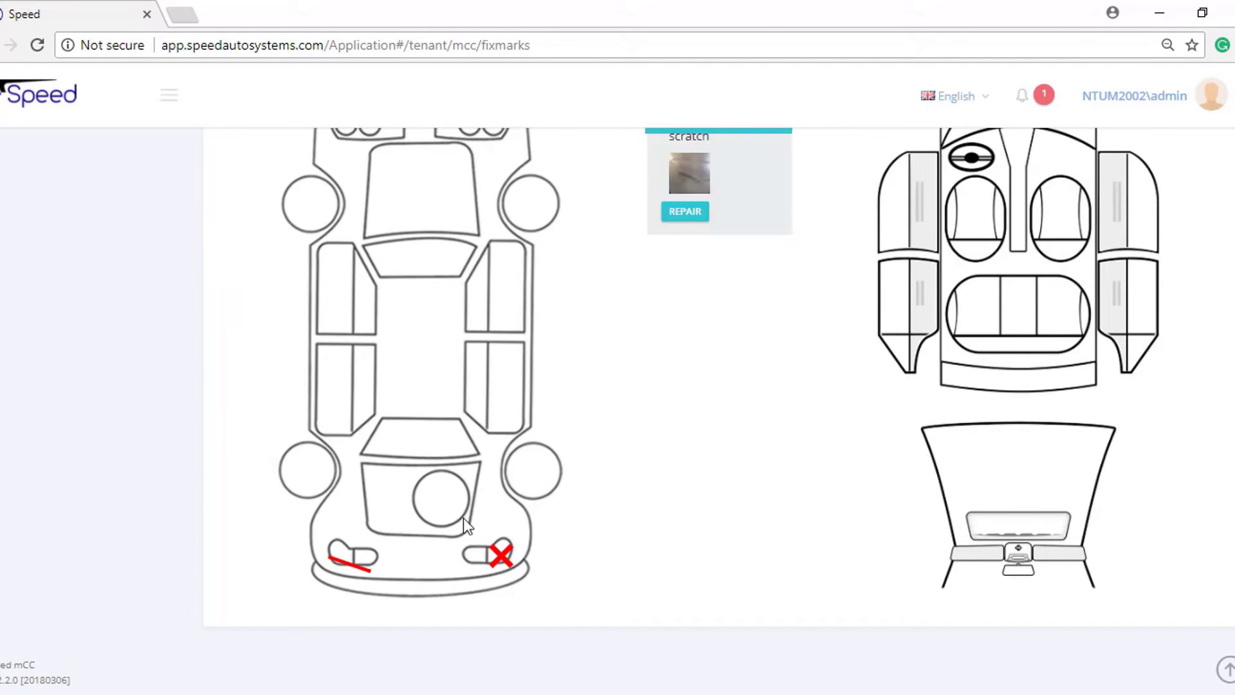
pyautogui.click(685, 499)
pyautogui.click(641, 476)
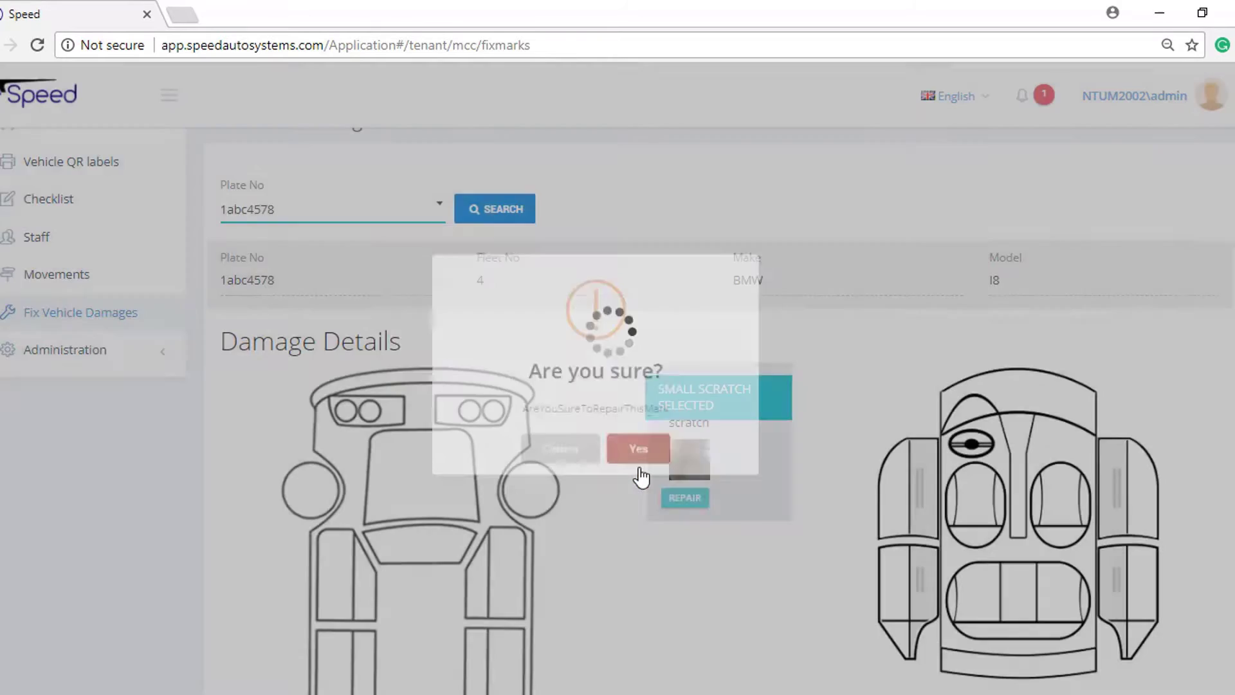
# Open the crack damage record and its photo to mark it repaired.
pyautogui.scroll(-4, 643, 476)
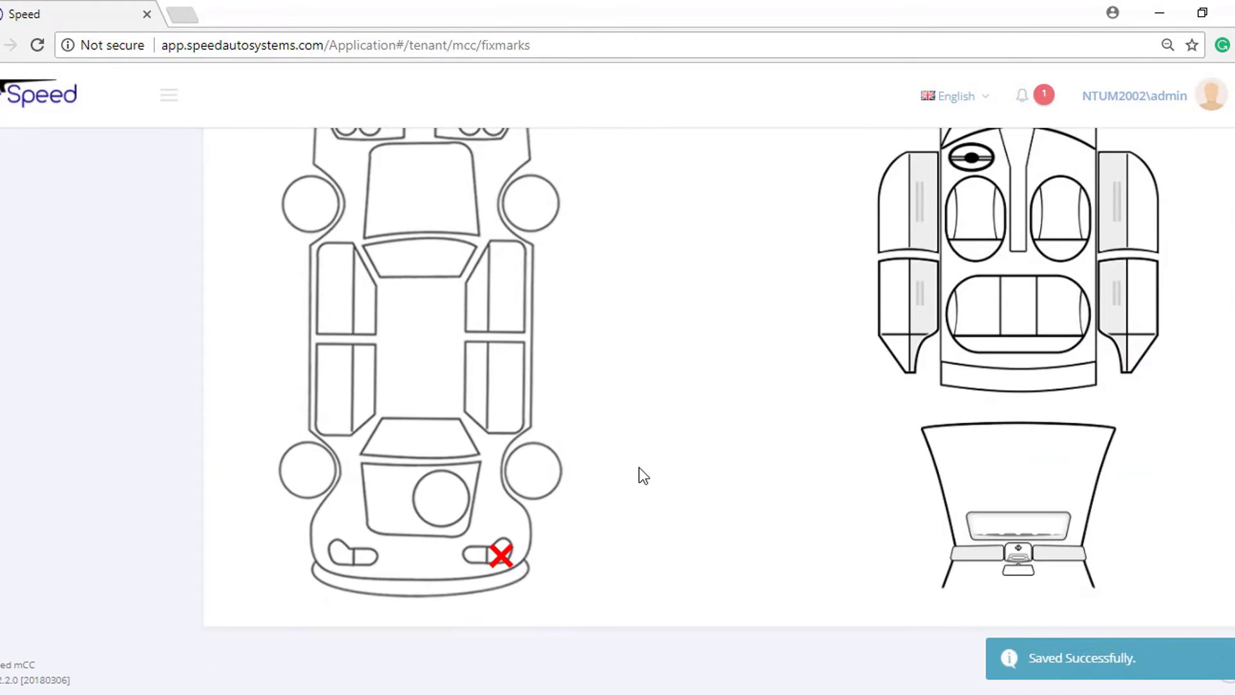
pyautogui.click(500, 555)
pyautogui.click(692, 462)
pyautogui.click(1214, 108)
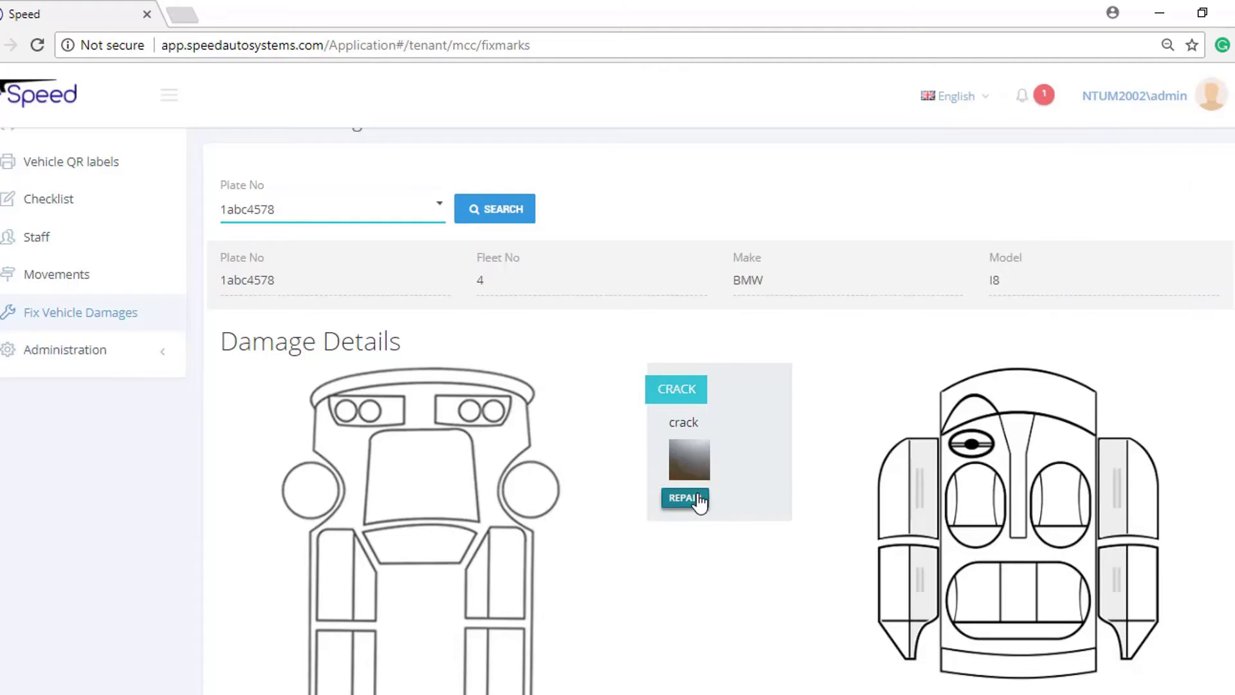